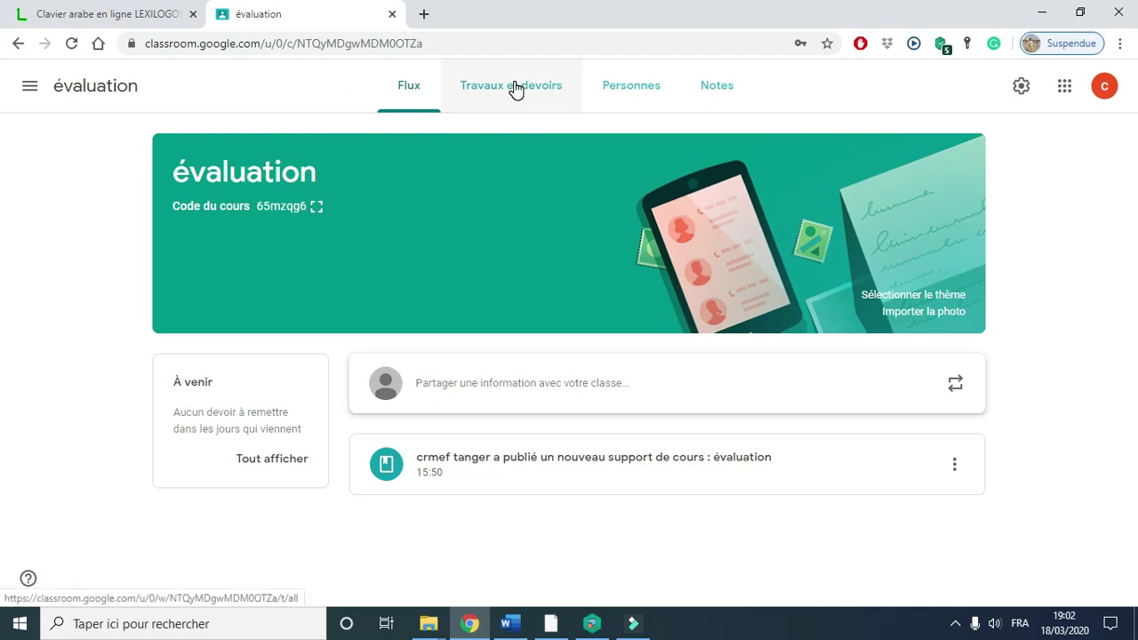
Step: Create a Questionnaire assignment in the évaluation course and title it "Evalution 1"
left_click(514, 89)
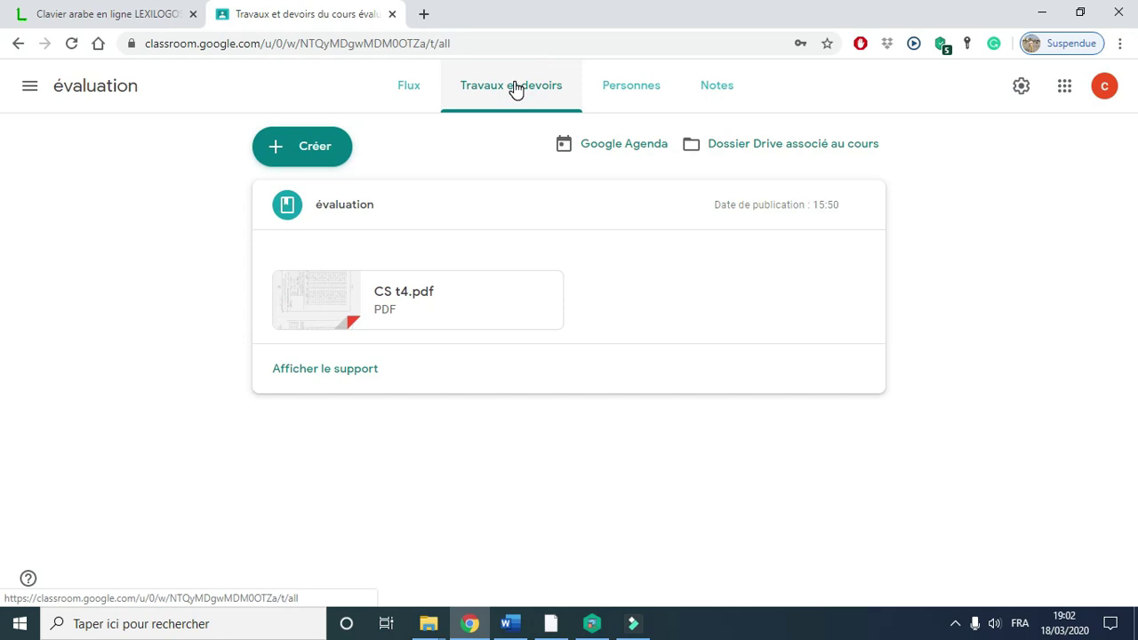
left_click(302, 146)
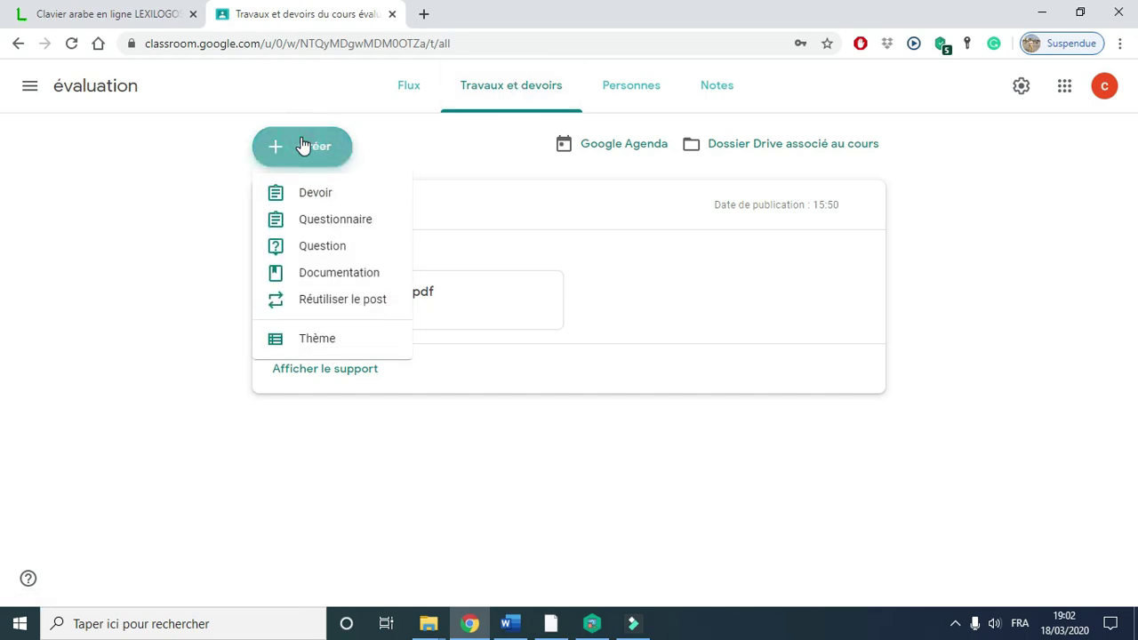
left_click(318, 225)
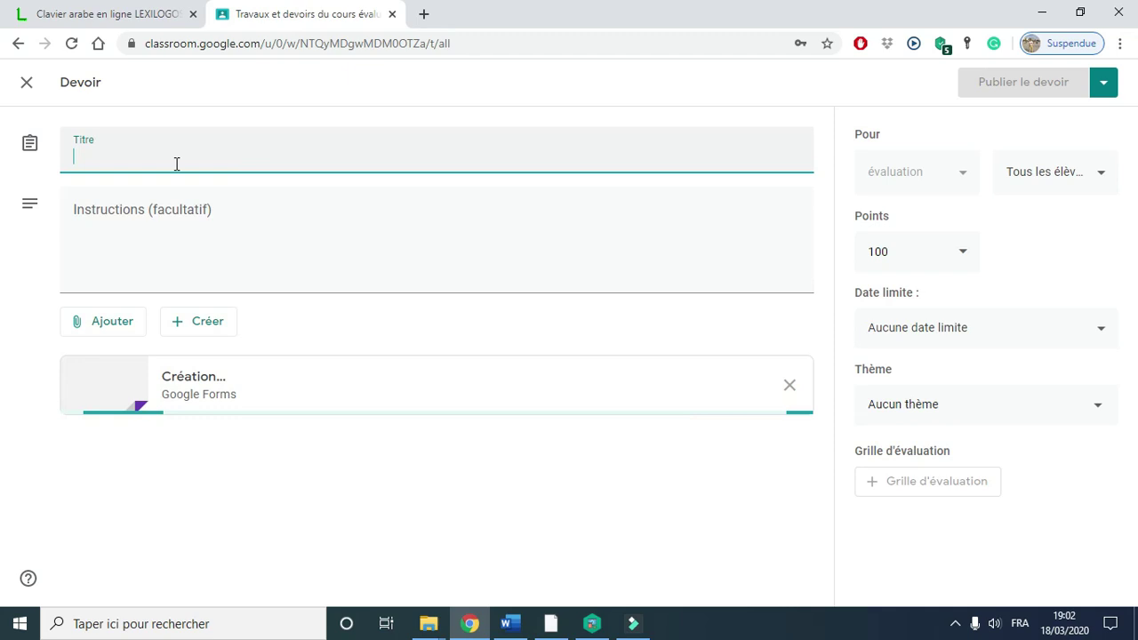
left_click(173, 163)
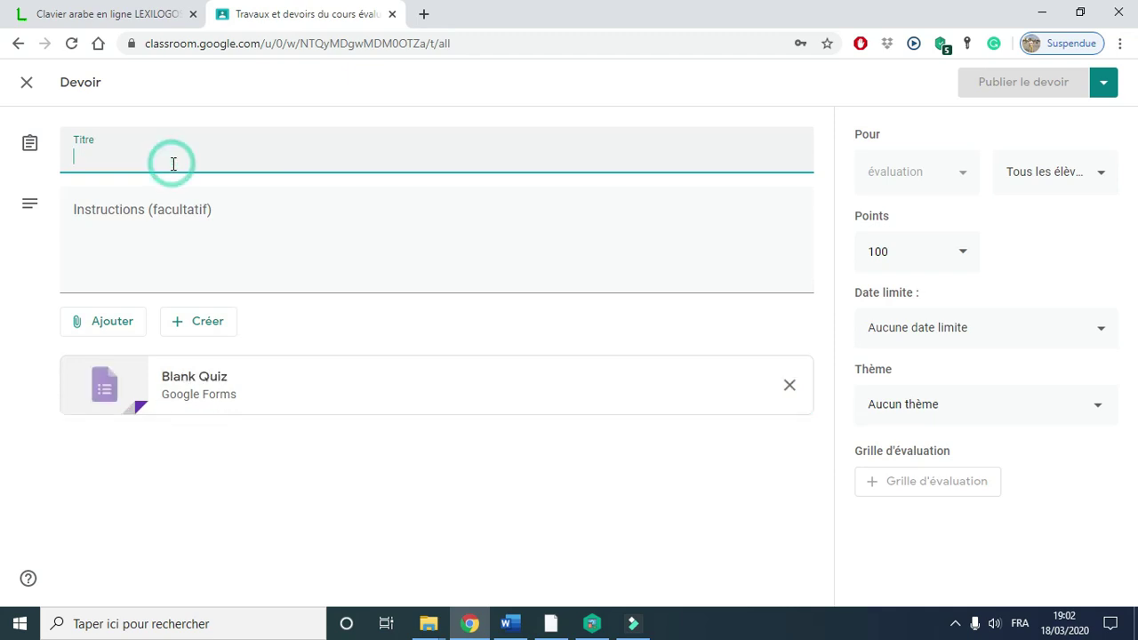
type("Evalution 1")
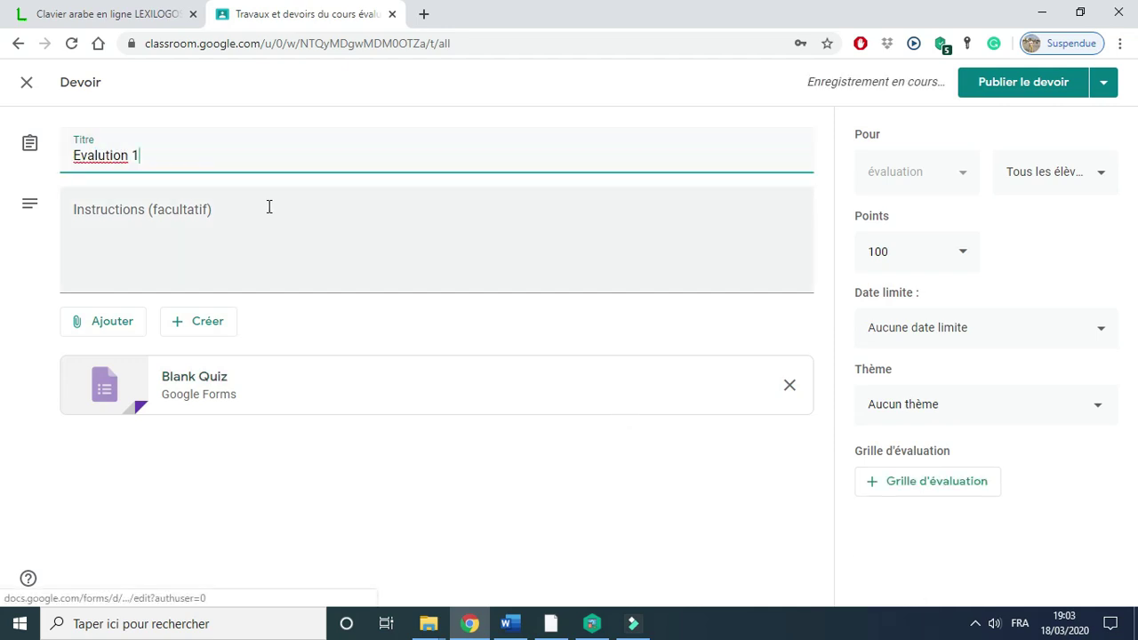
left_click(193, 245)
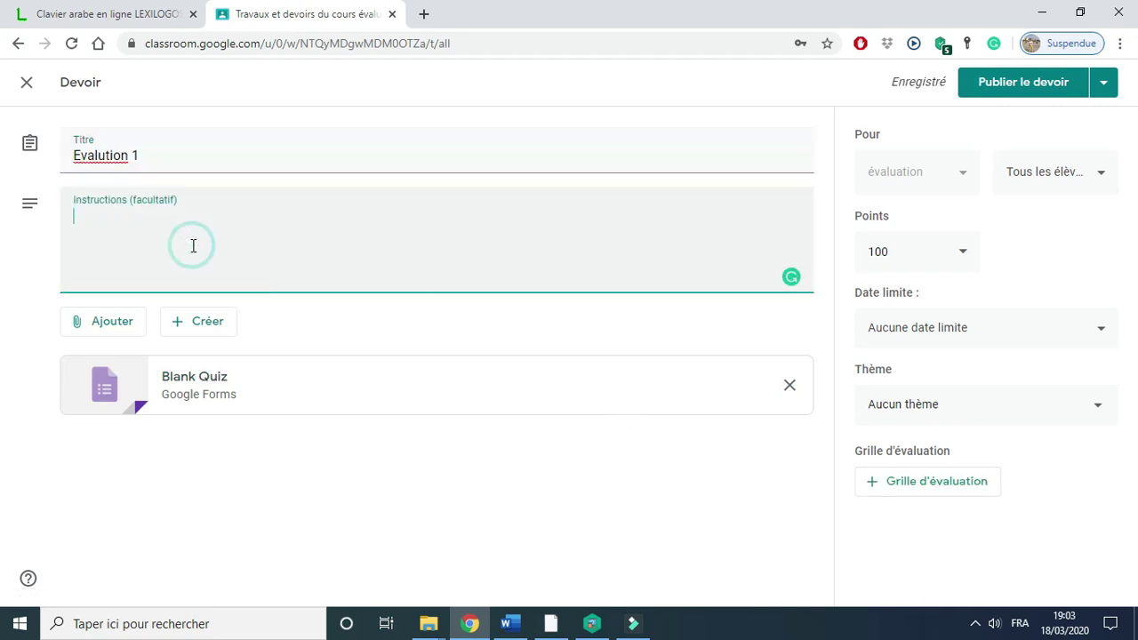
Step: Create a new Google Forms form from the assignment, titled "Evaluation 1" with the description "2020"
left_click(199, 327)
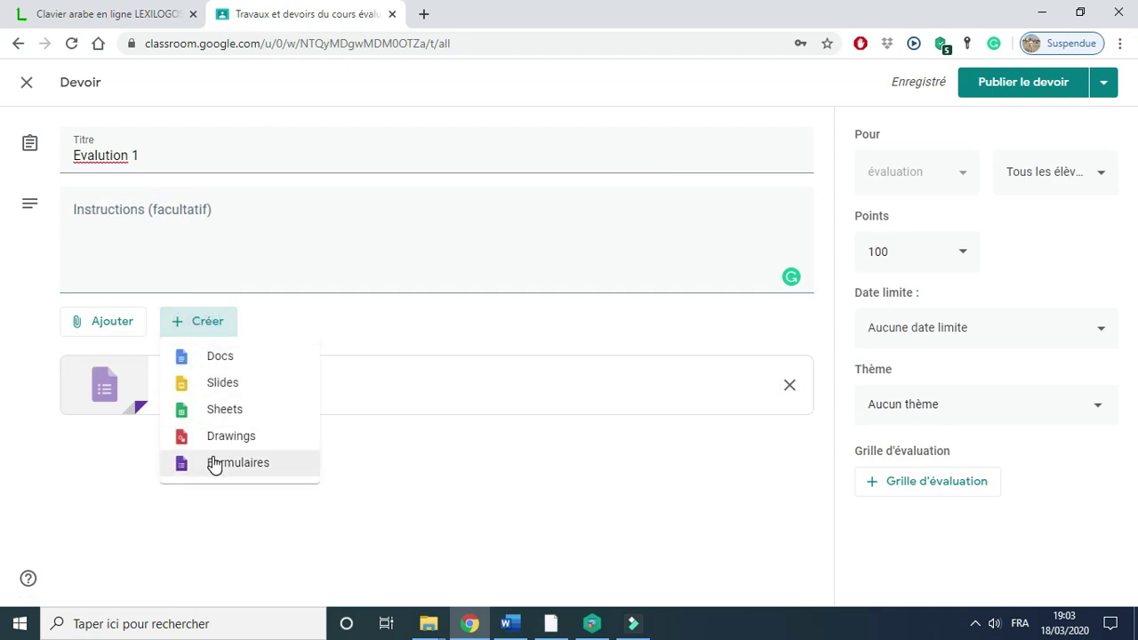
left_click(215, 463)
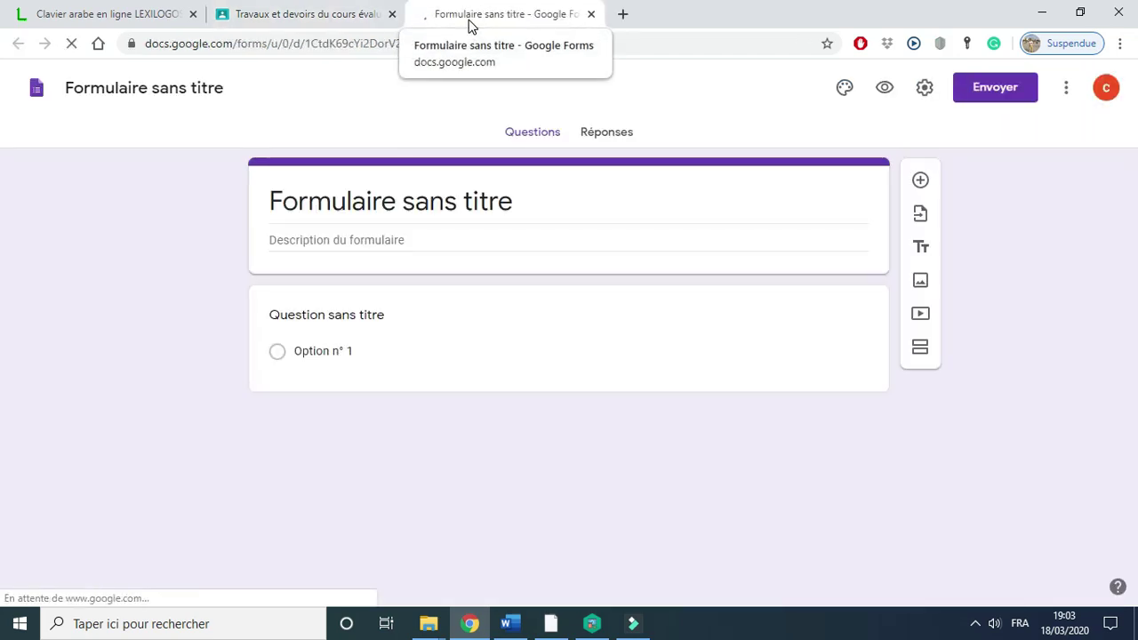
left_click(388, 199)
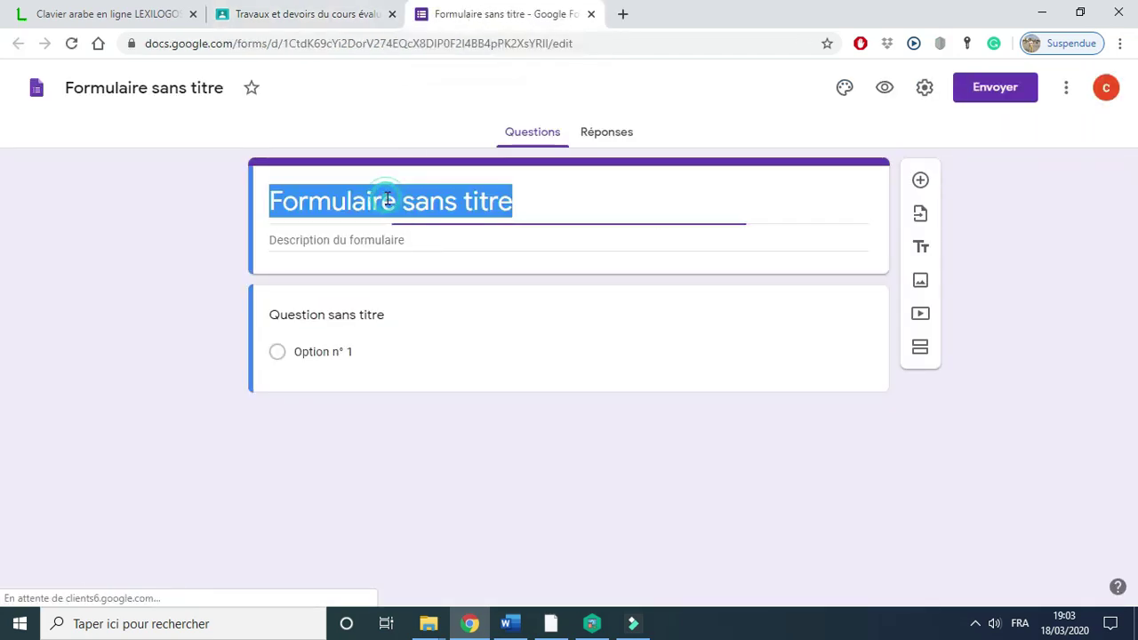
type("Evaluation ")
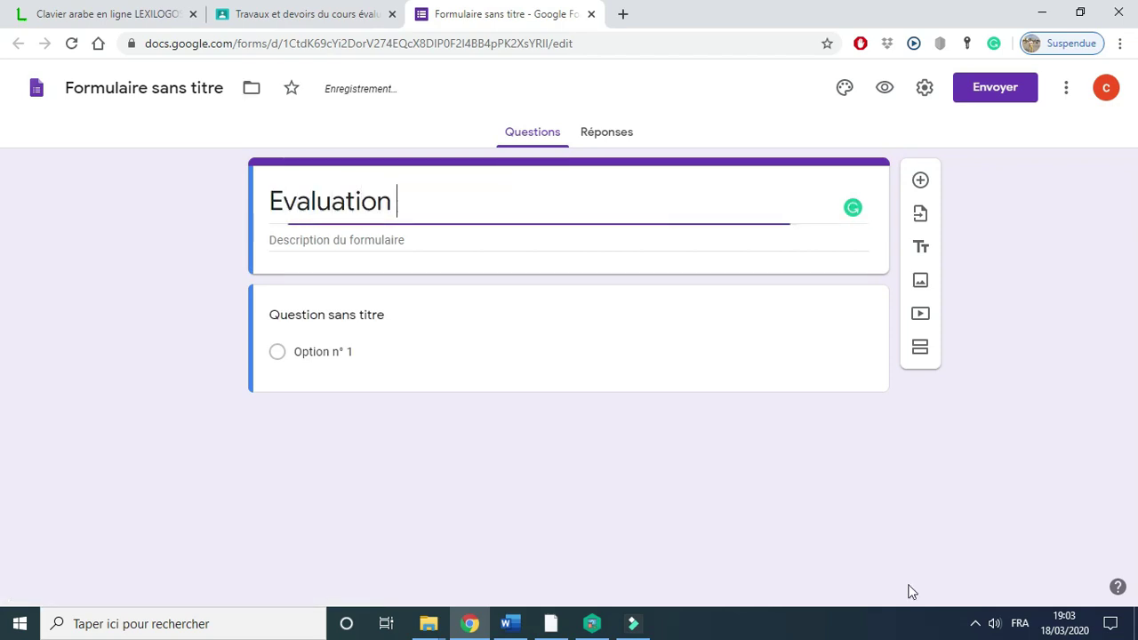
type("1")
left_click(379, 239)
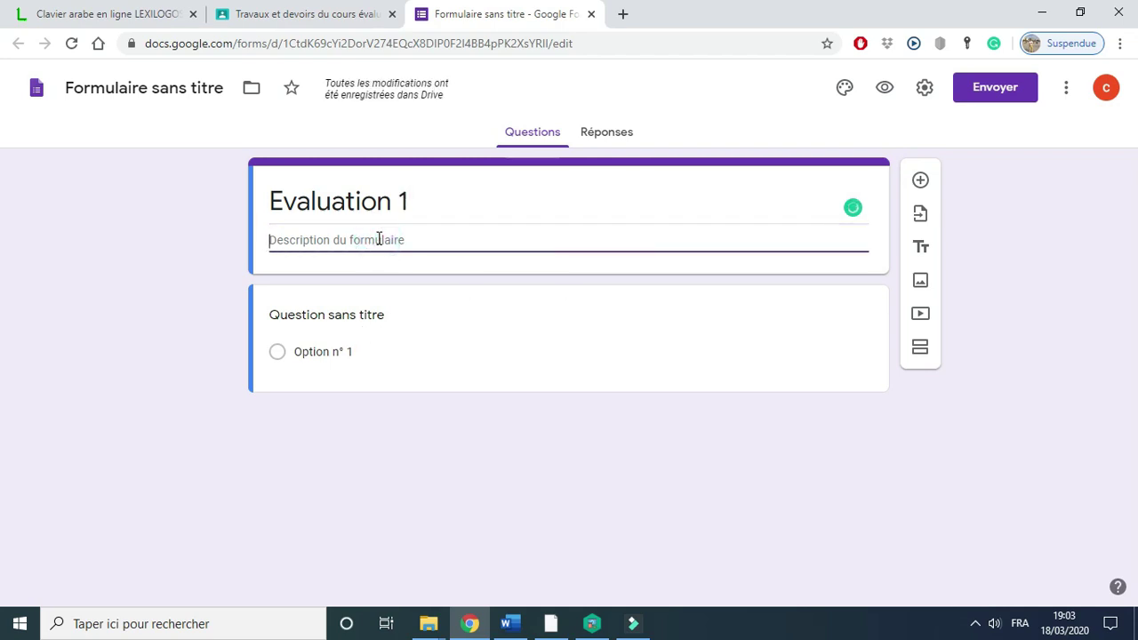
type("2020")
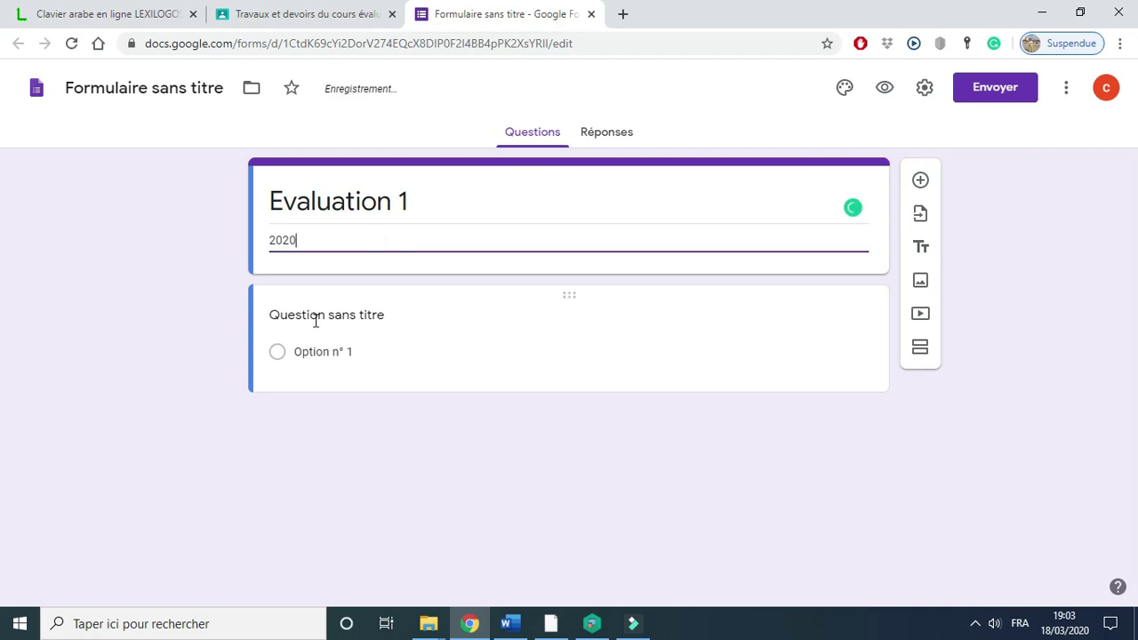
Step: Title the form's first question "Question 1"
left_click(350, 318)
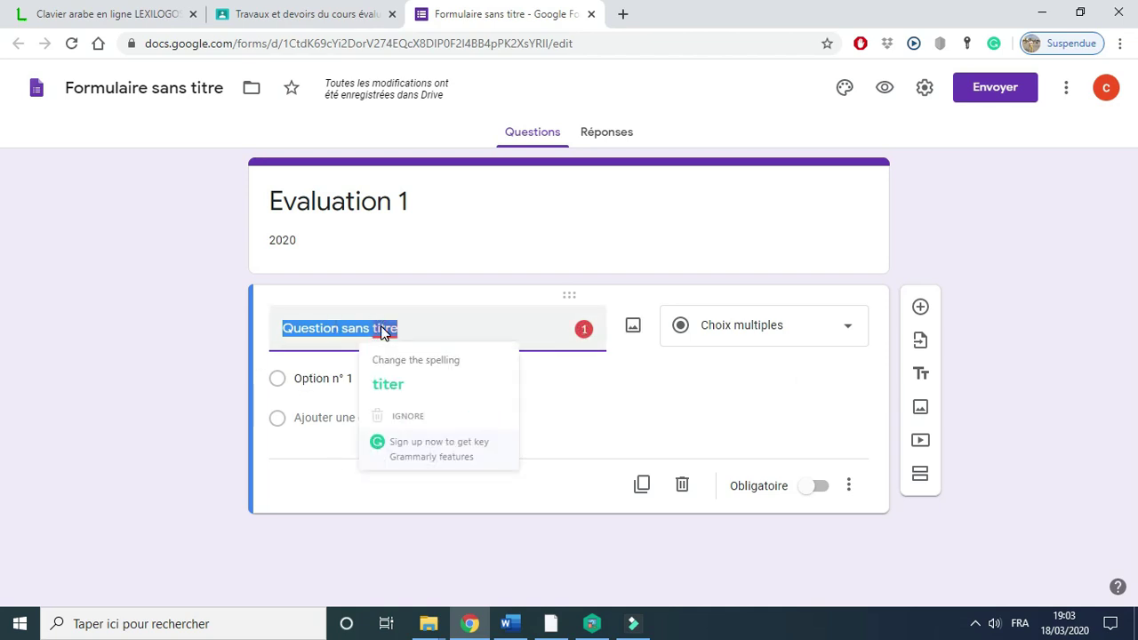
type("Question")
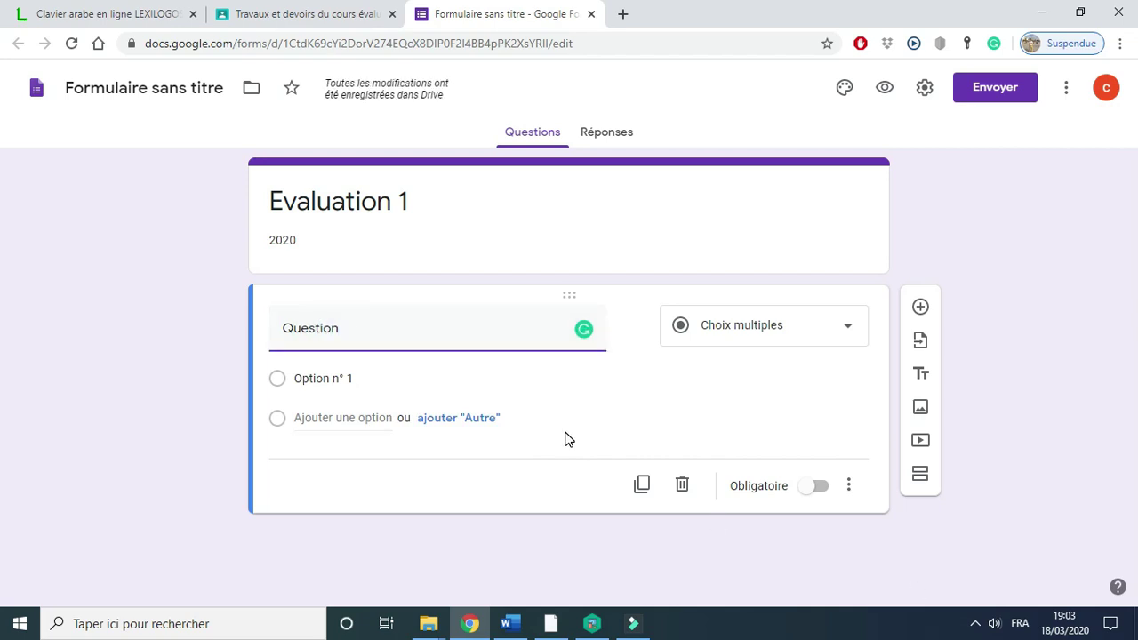
type(" 1")
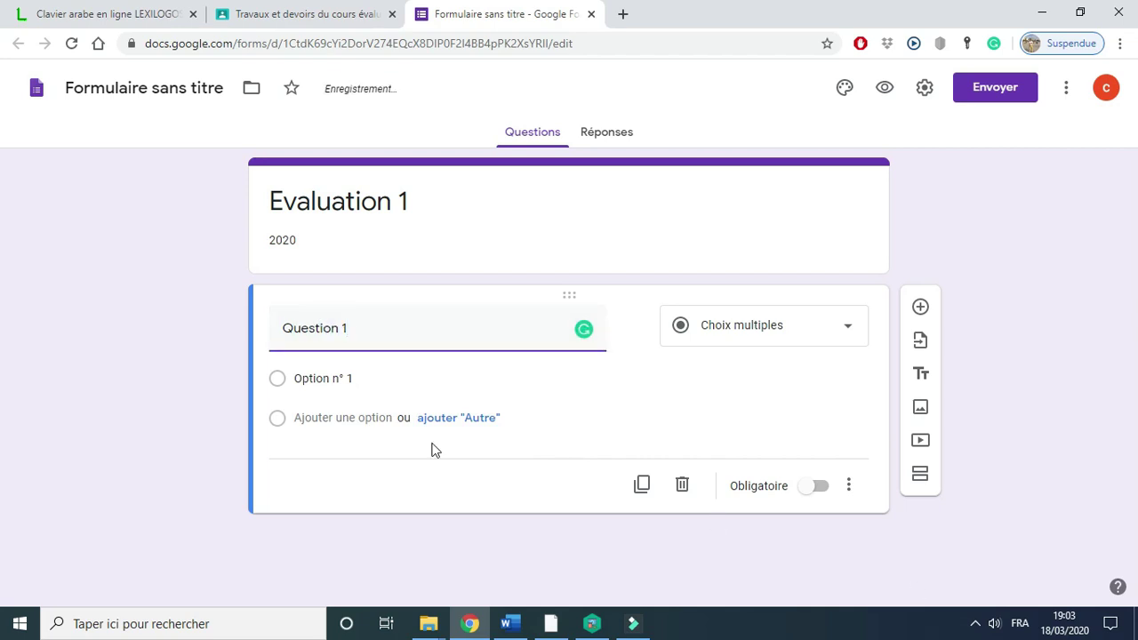
Step: Give the multiple-choice Question 1 the answer options "choix 1", "choix 2" and "choix3"
left_click(368, 380)
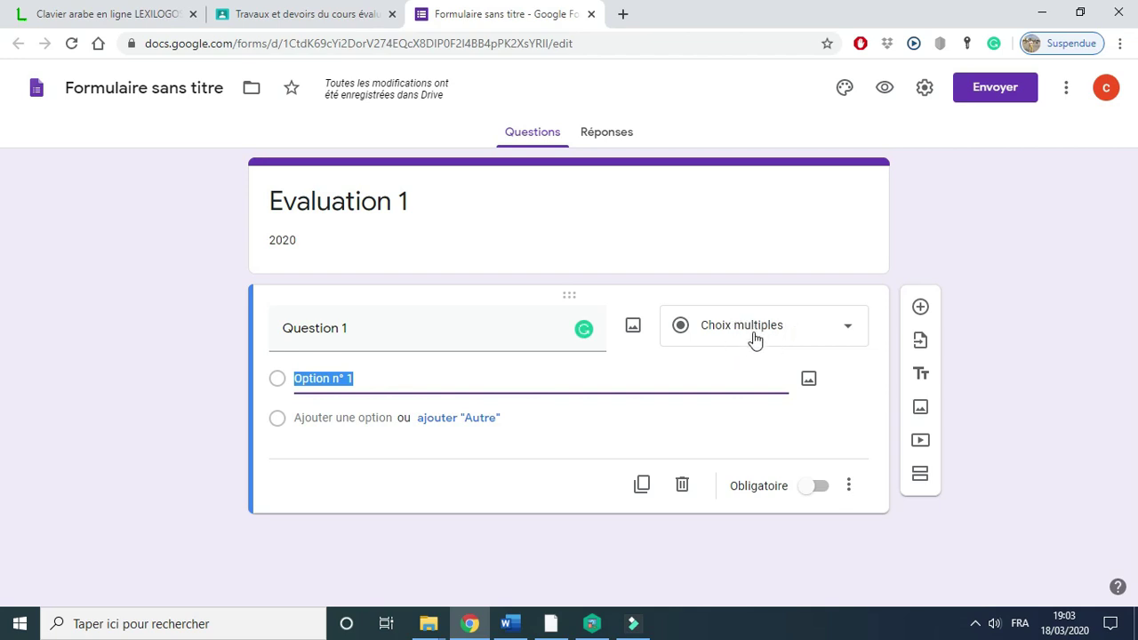
left_click(811, 335)
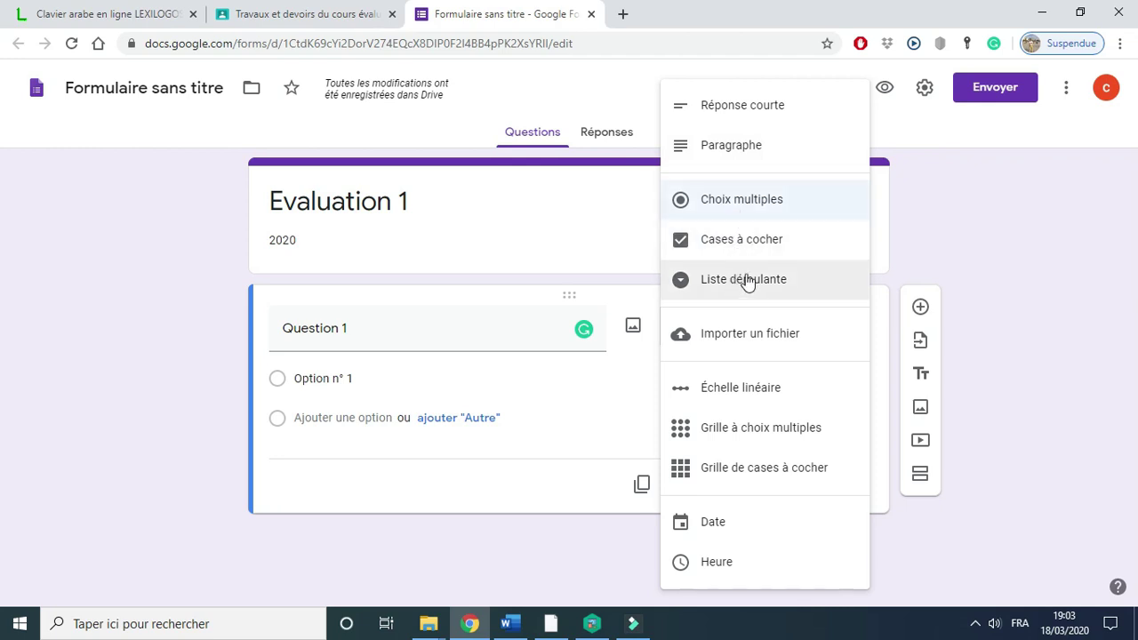
left_click(371, 381)
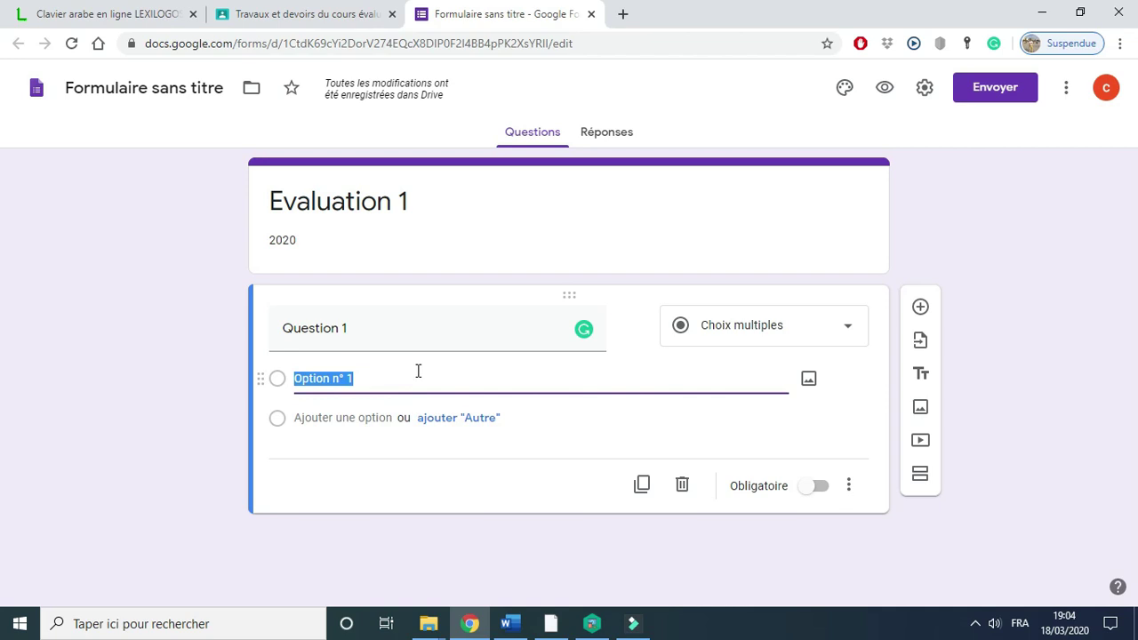
type("choix")
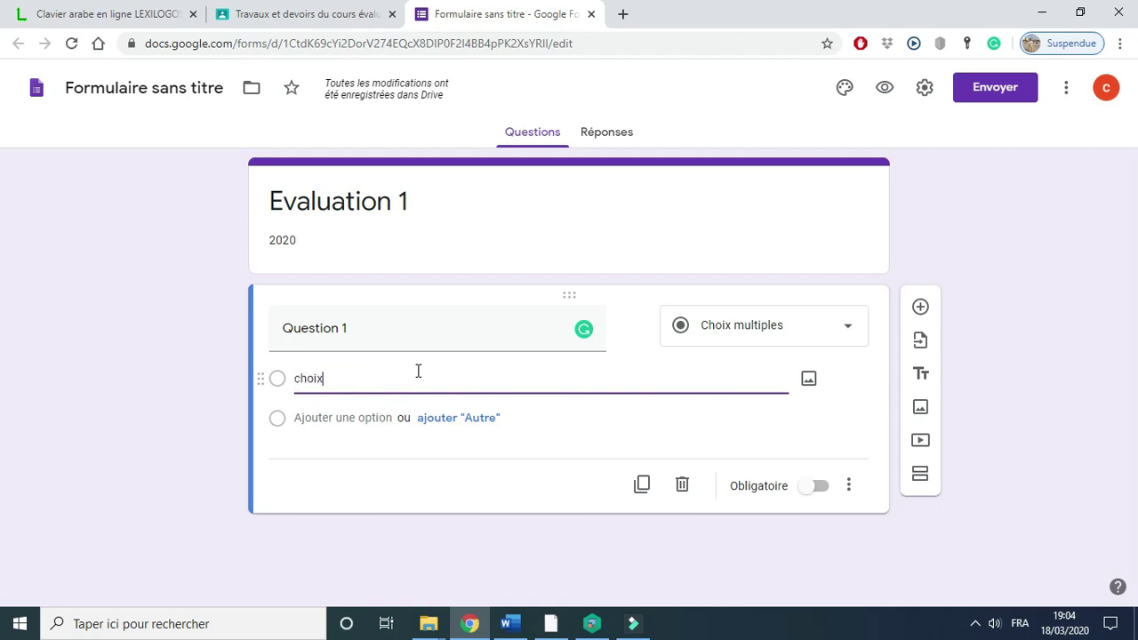
type(" 1")
left_click(363, 414)
type("choix")
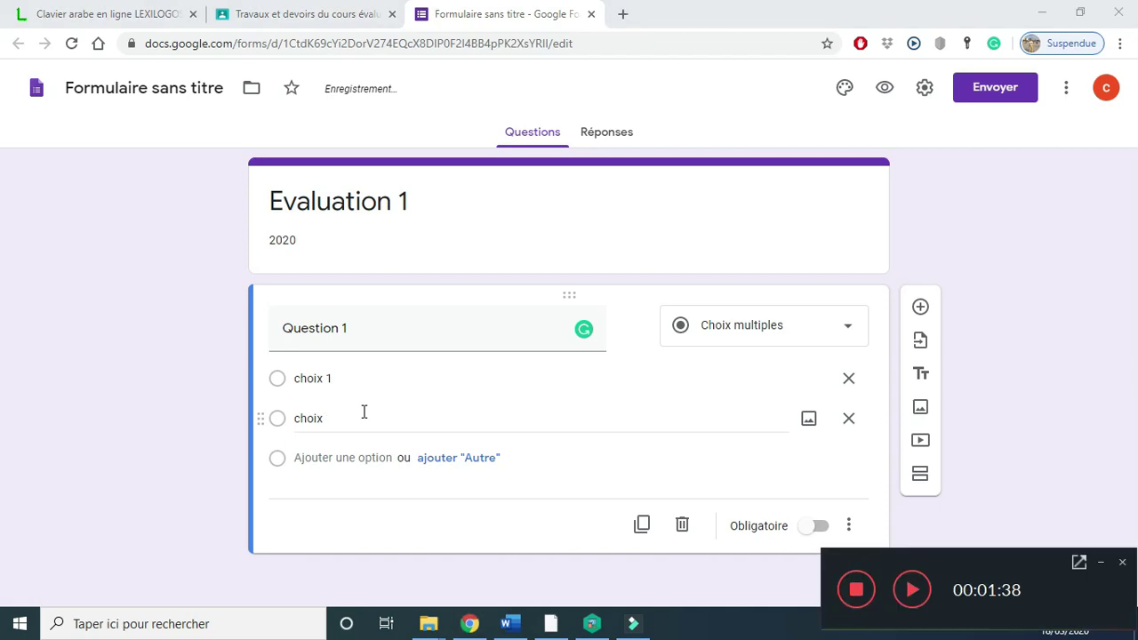
left_click(355, 457)
type("choix3")
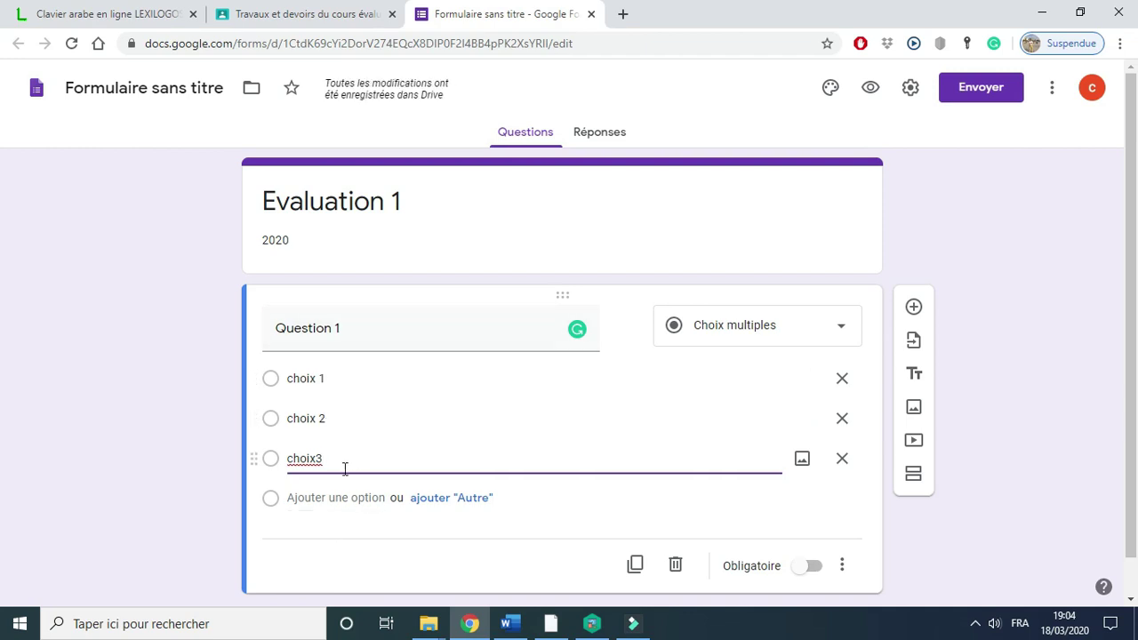
Step: Make Question 1 mandatory
left_click(816, 568)
left_click(802, 571)
left_click(818, 569)
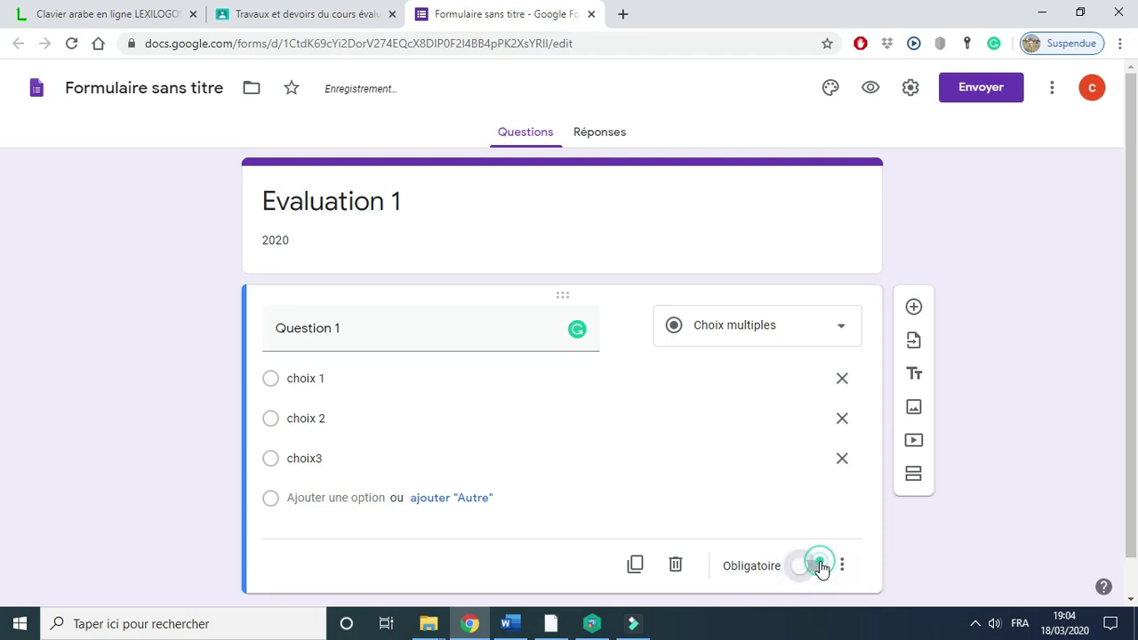
Step: Duplicate Question 1 and rename the copy "Question 2"
left_click(636, 564)
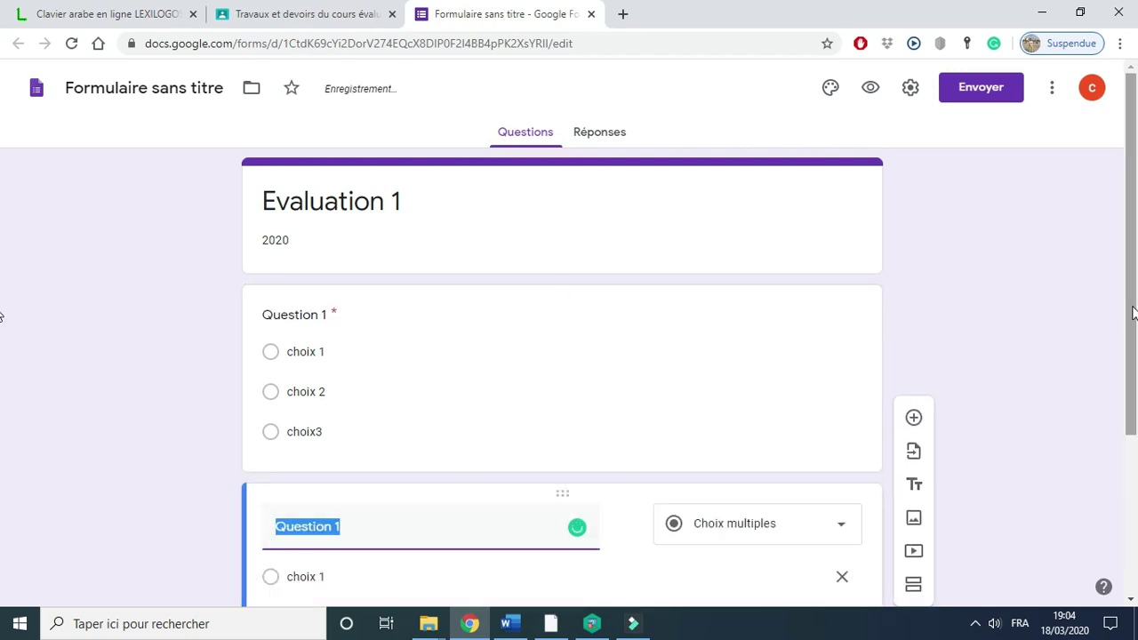
left_click_drag(1133, 313, 1136, 406)
left_click(353, 389)
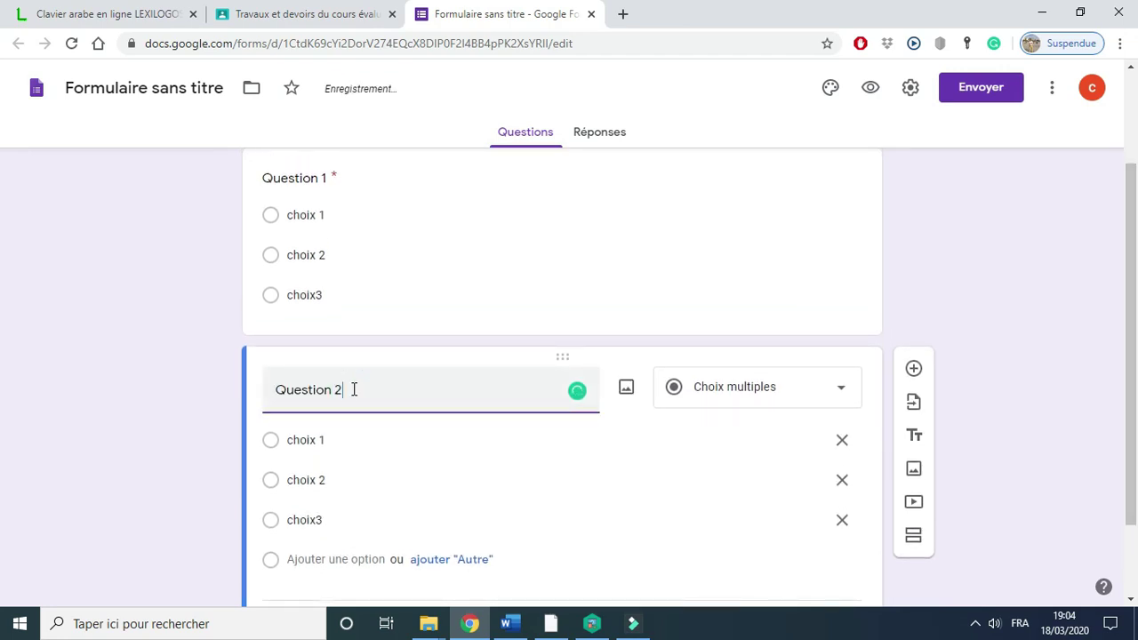
Step: Change the answer type of Question 2 to a drop-down list (Liste déroulante)
left_click(326, 439)
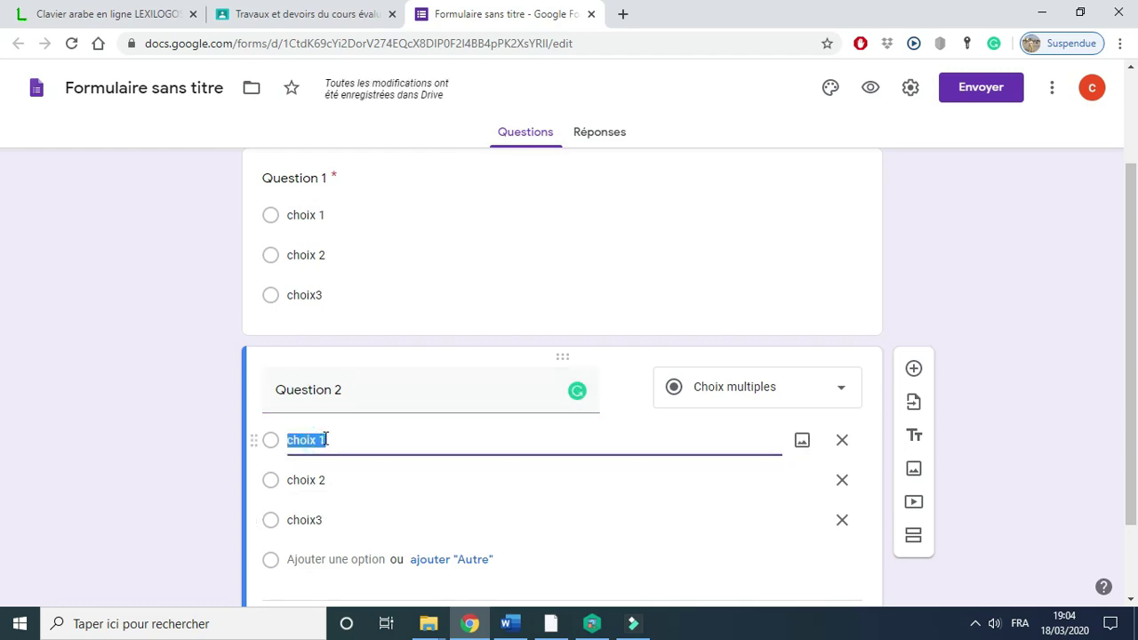
left_click(367, 433)
left_click(839, 390)
left_click(774, 281)
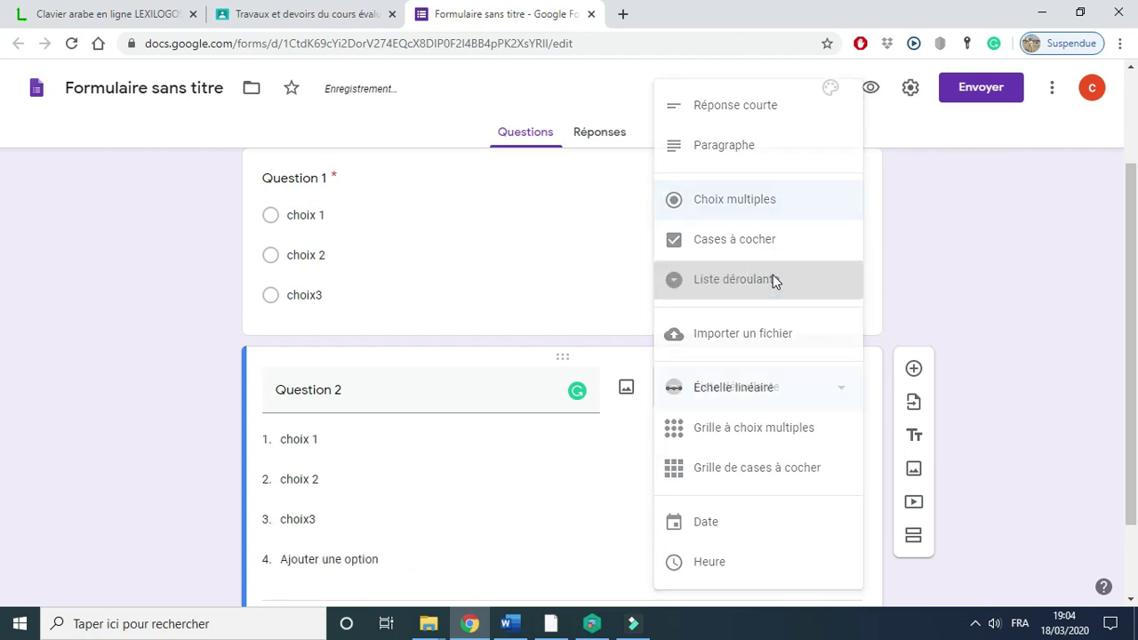
Step: Rename the answer options of Question 2 to "choix 10", "choix 20" and "choix30"
left_click(398, 448)
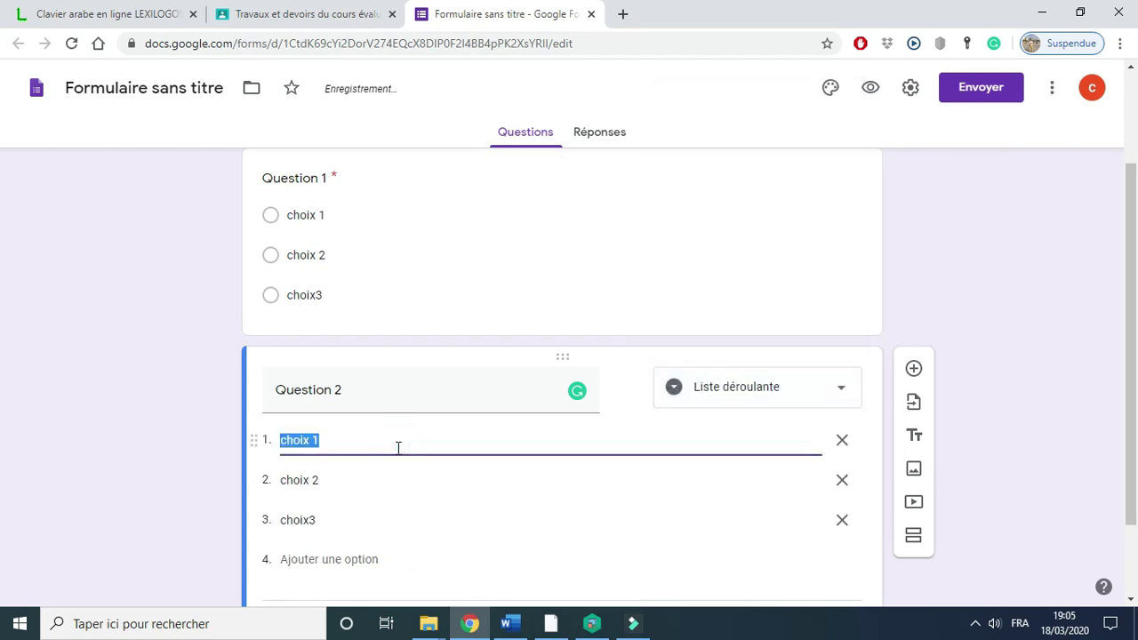
left_click(399, 448)
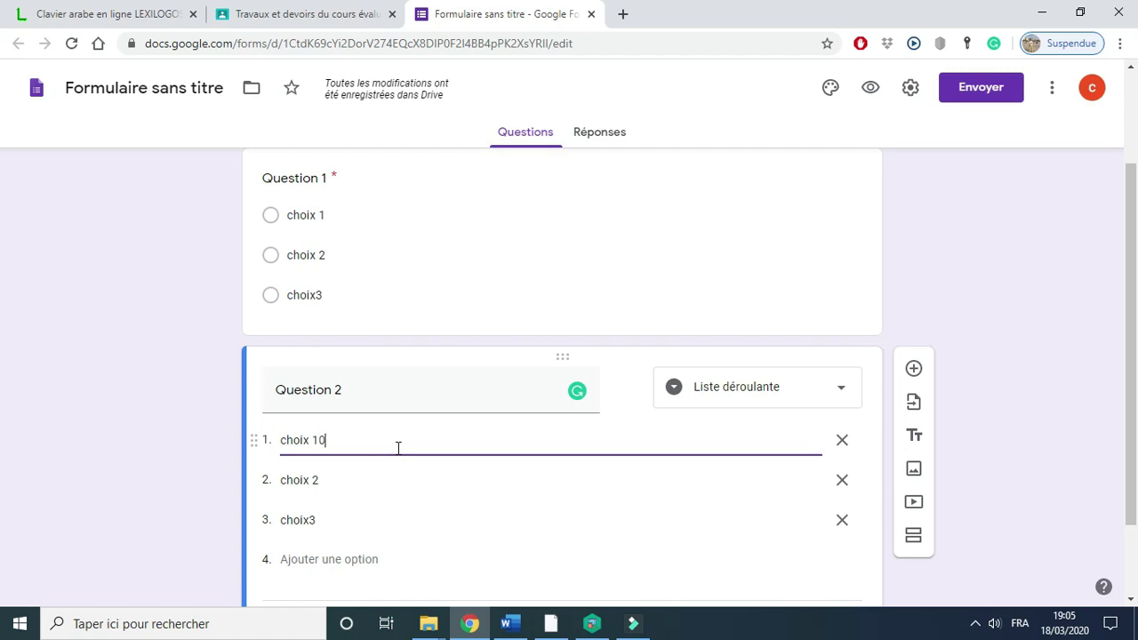
left_click(365, 479)
left_click(364, 479)
type("0")
left_click(332, 519)
left_click(333, 519)
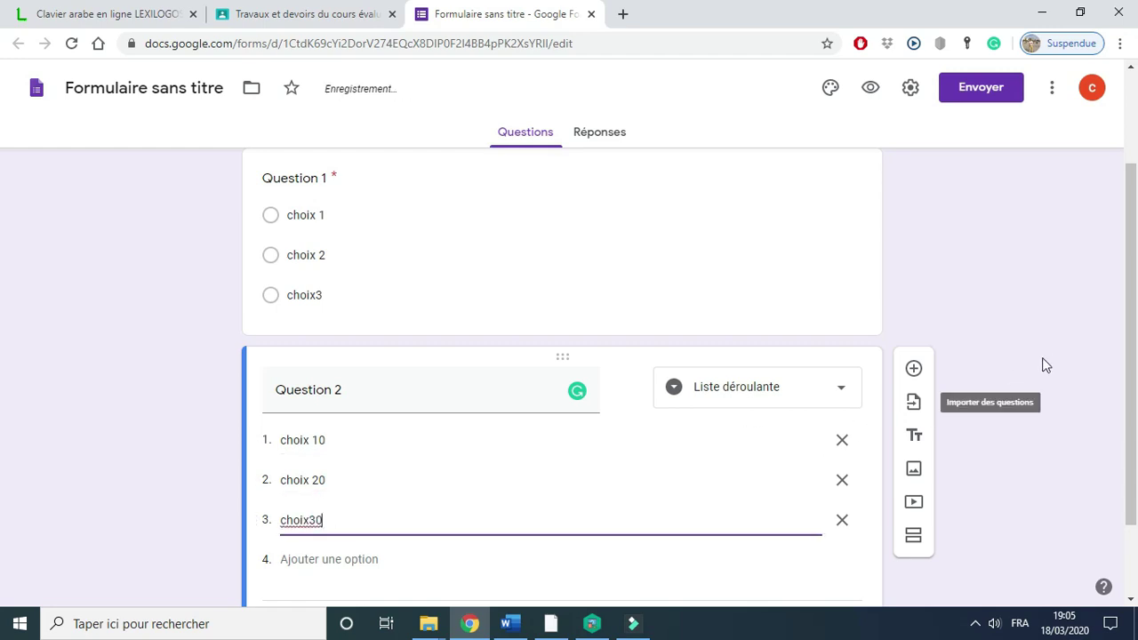
Step: Preview the form and answer Question 1 with "choix 1" and Question 2 with "choix30"
left_click_drag(1133, 335, 1135, 407)
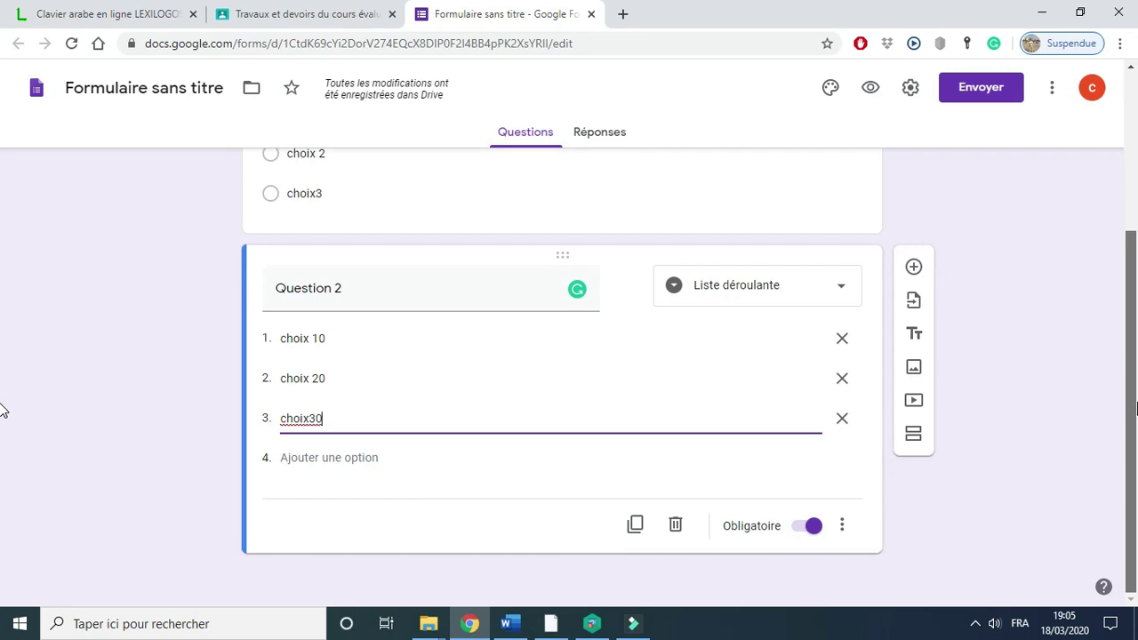
scroll(2, 382, "up", 3)
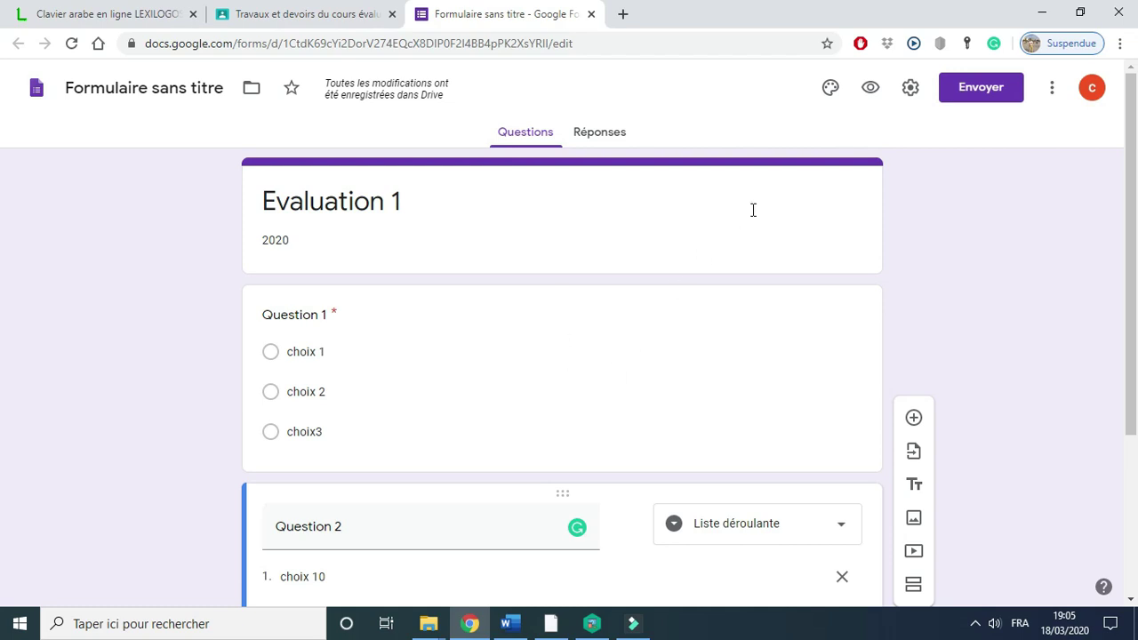
left_click(870, 91)
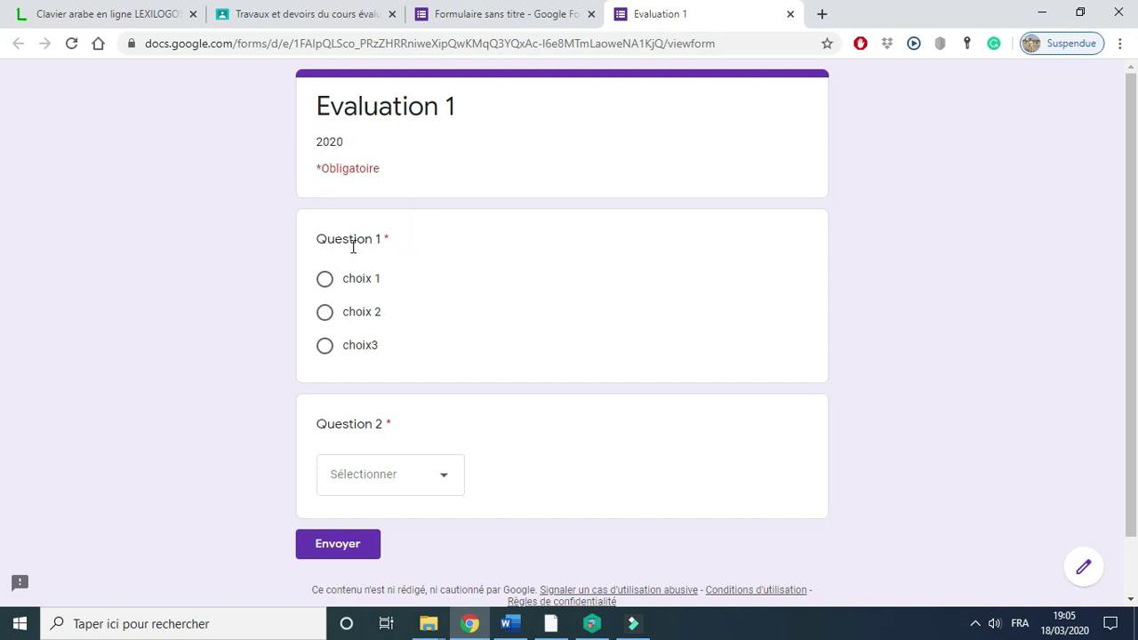
left_click(325, 278)
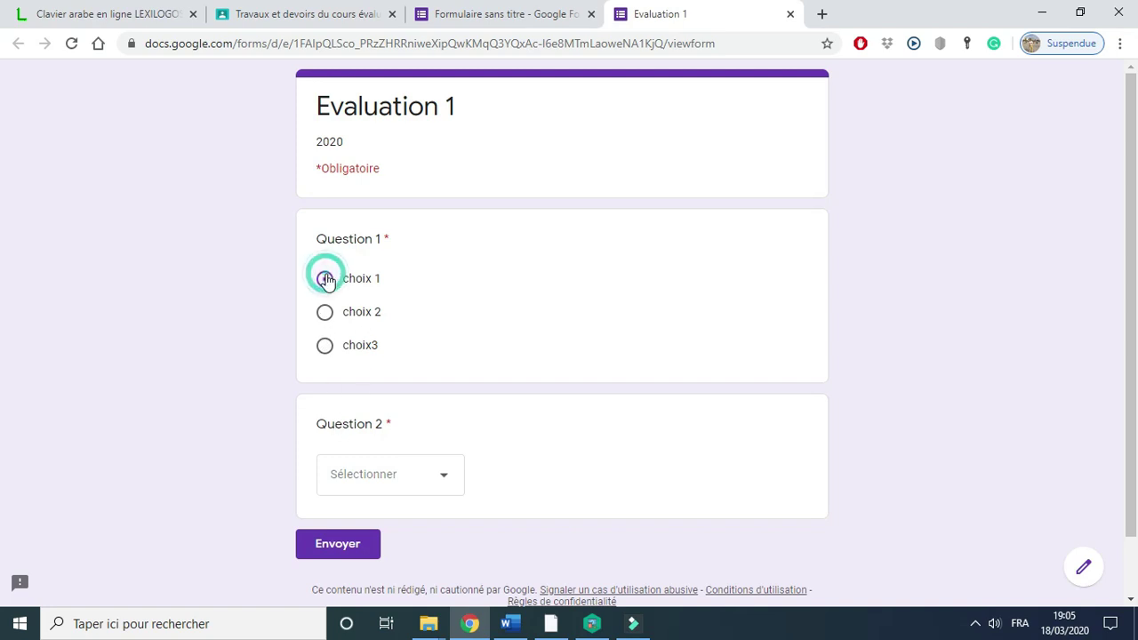
left_click(384, 480)
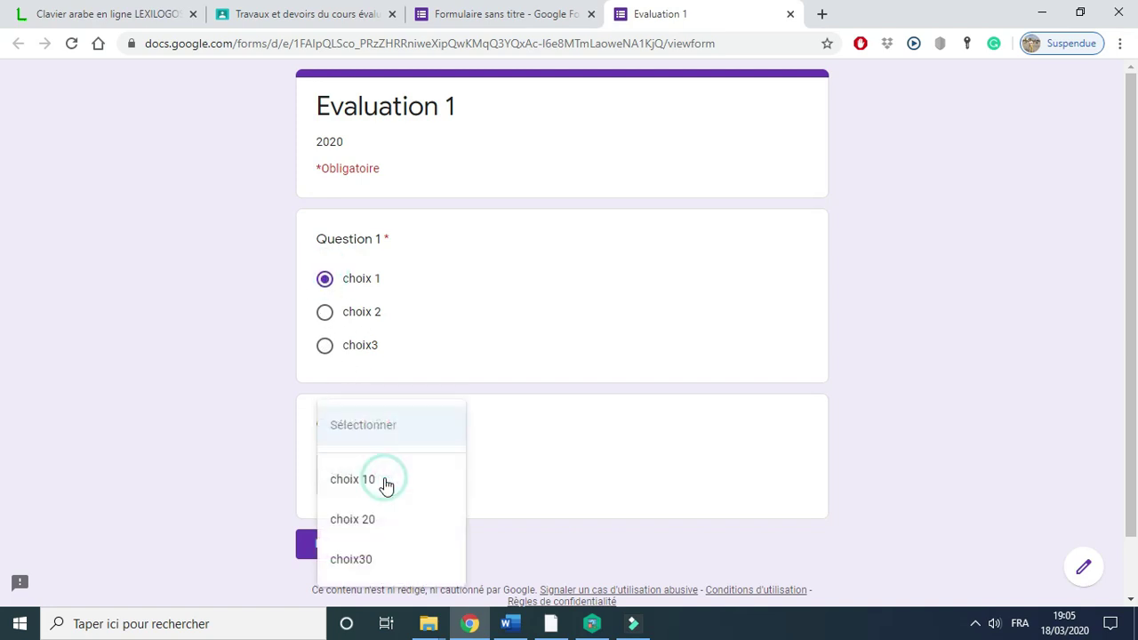
left_click(384, 552)
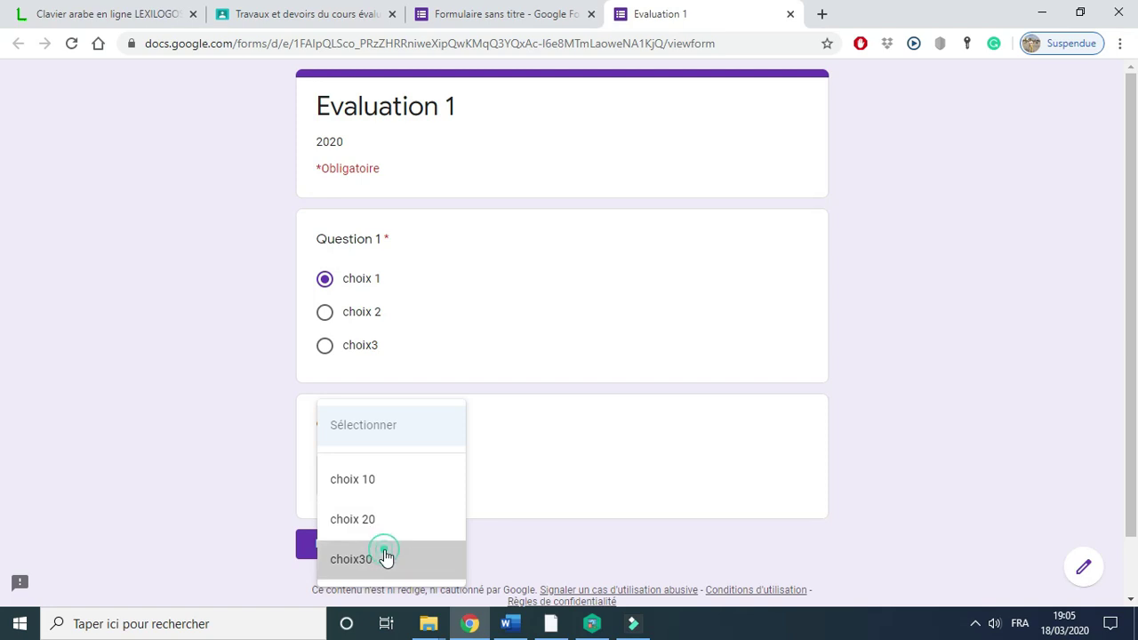
Step: Submit the answered Evaluation 1 form and review the response summary charts for both questions in the form editor
left_click(326, 545)
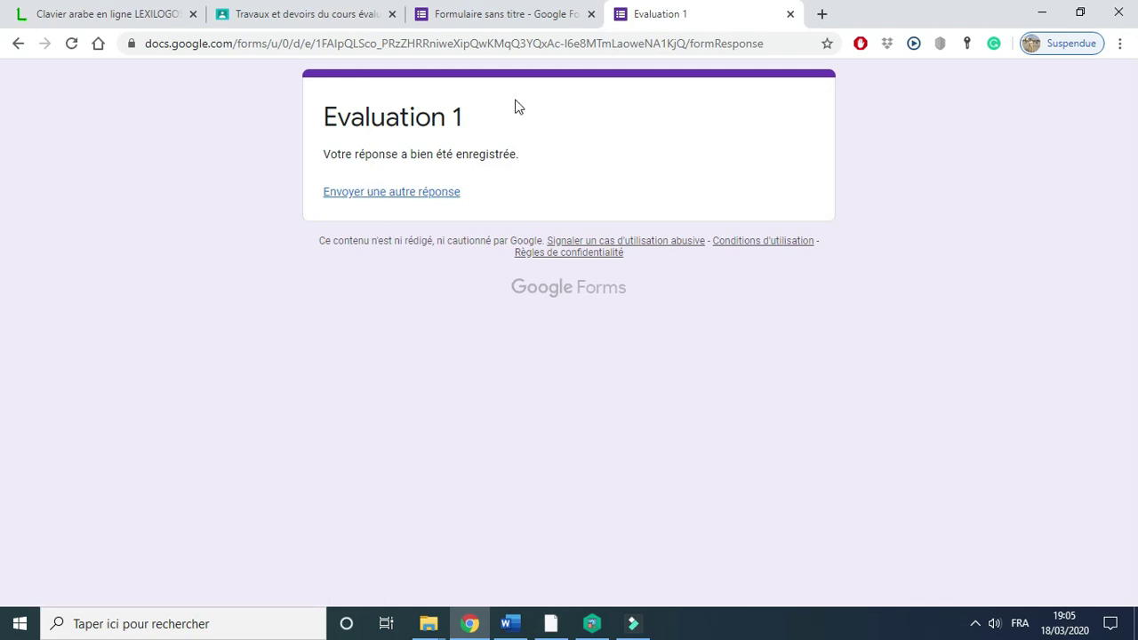
left_click(503, 17)
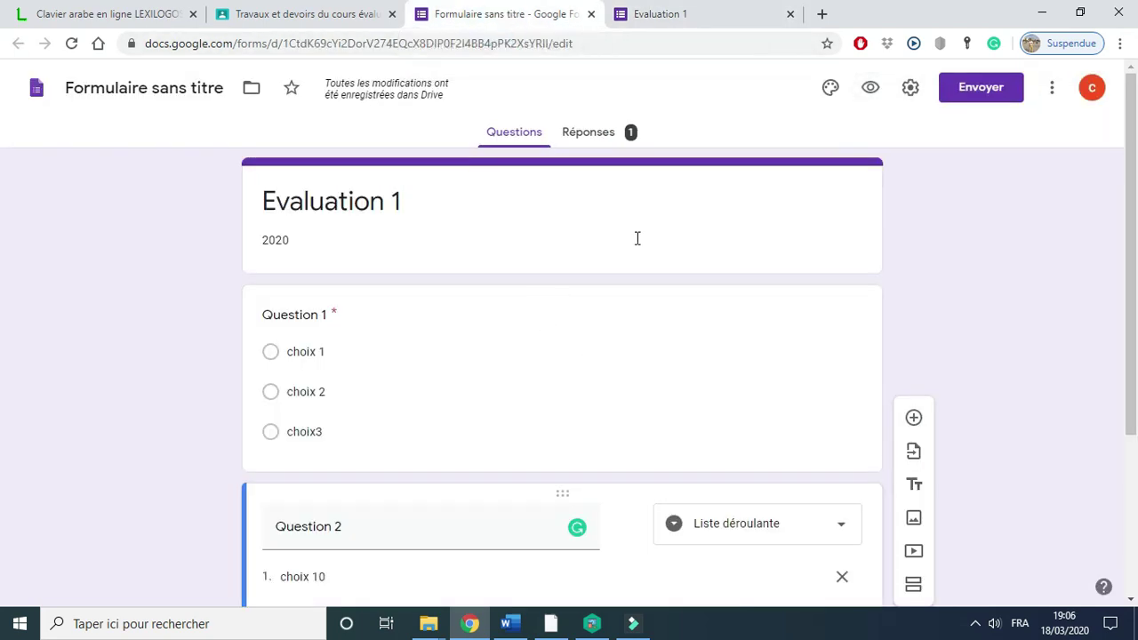
left_click(592, 133)
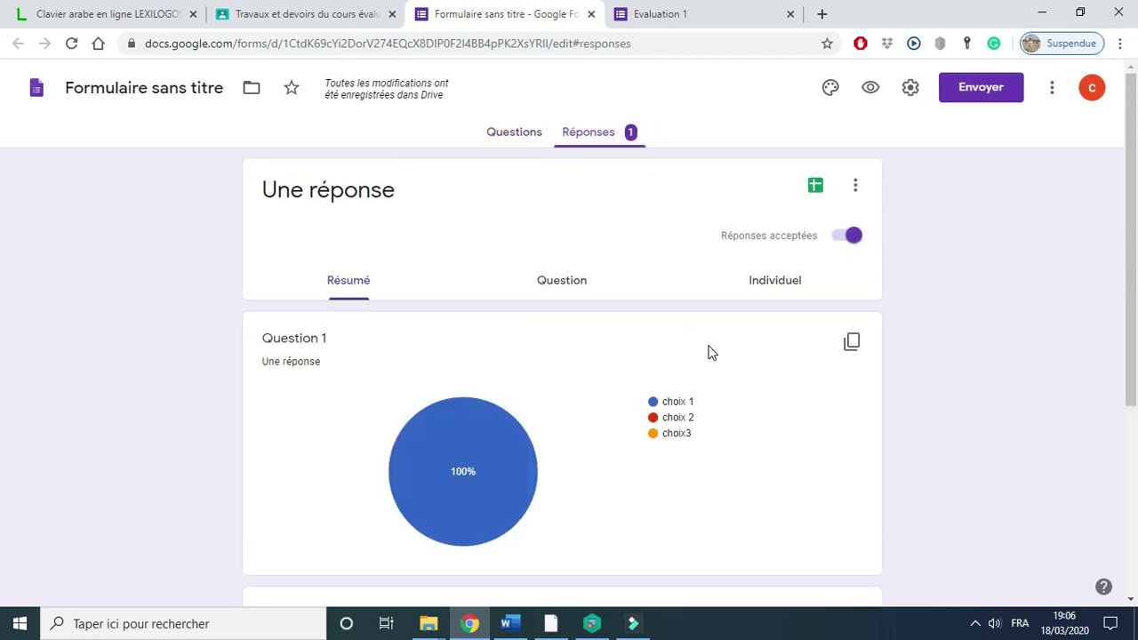
mouse_move(460, 507)
left_click_drag(1131, 208, 1127, 396)
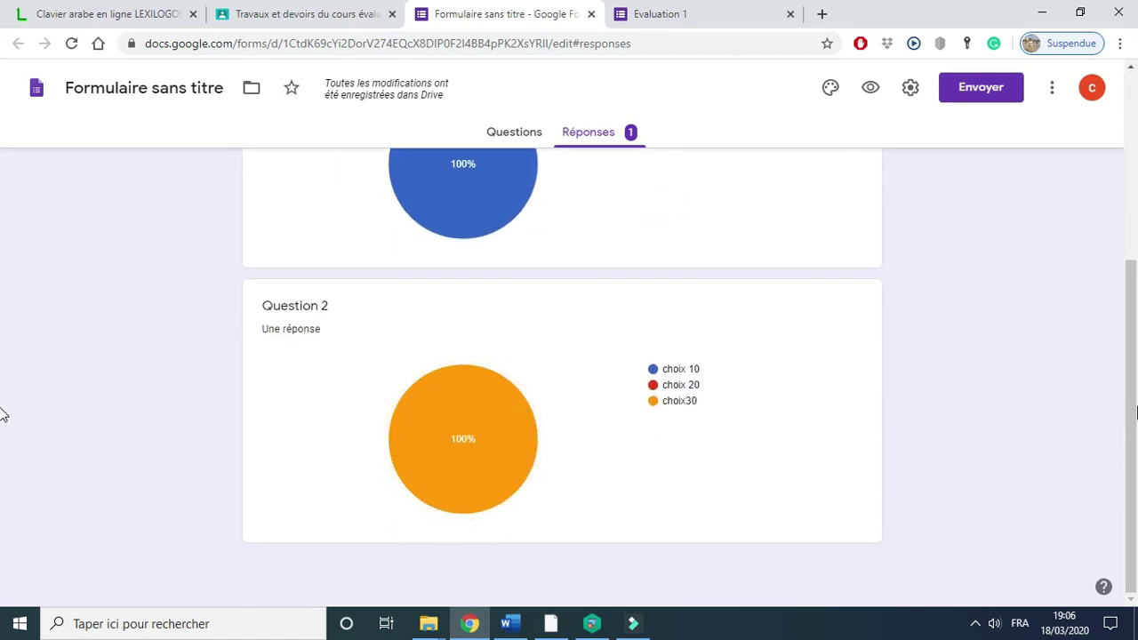
left_click_drag(1135, 407, 1133, 205)
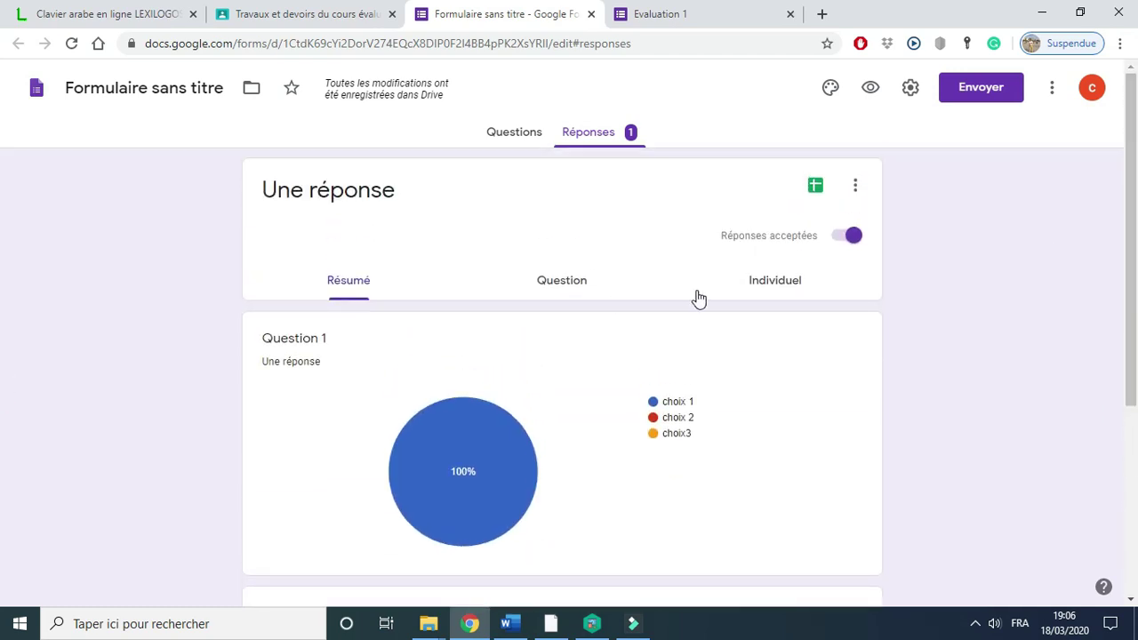
Step: Stop accepting responses to the form and turn response acceptance back on
left_click(846, 237)
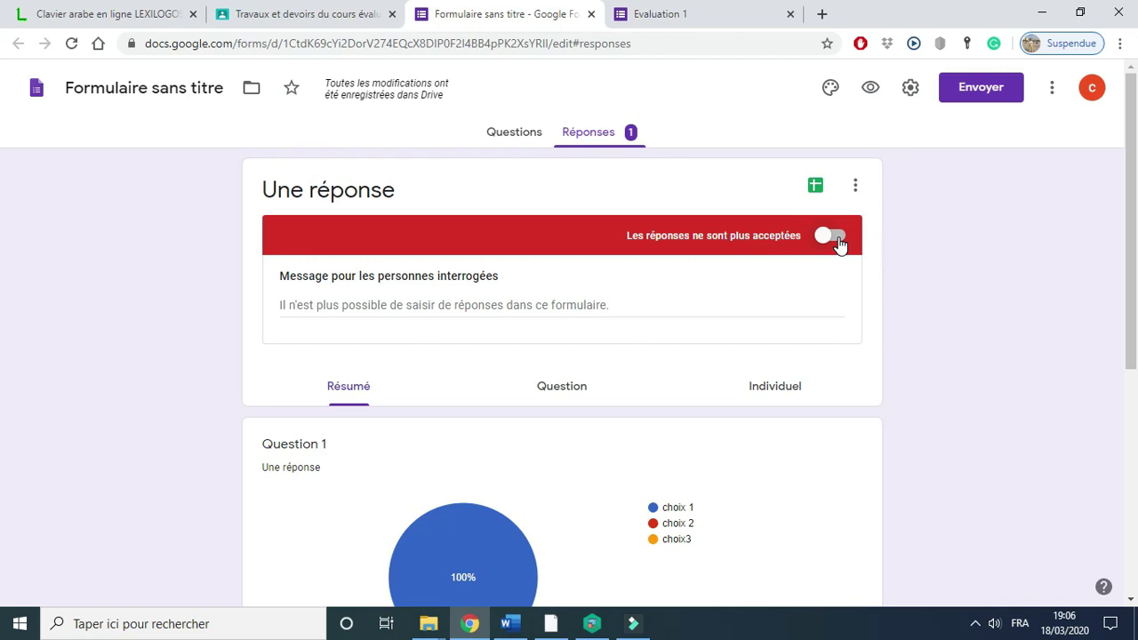
left_click(837, 240)
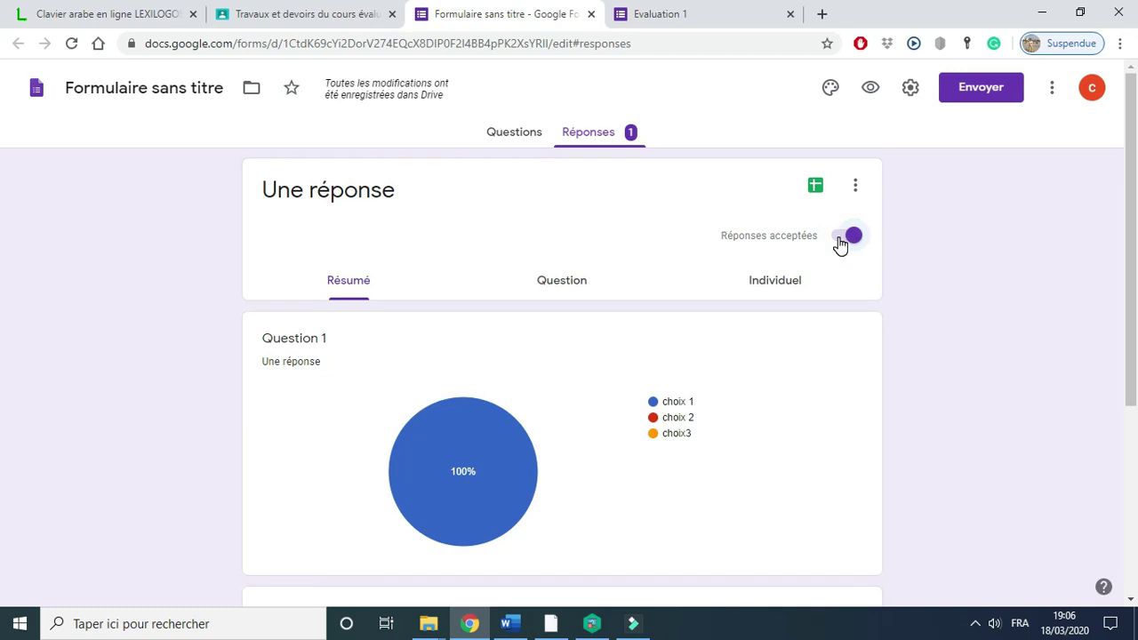
left_click(840, 240)
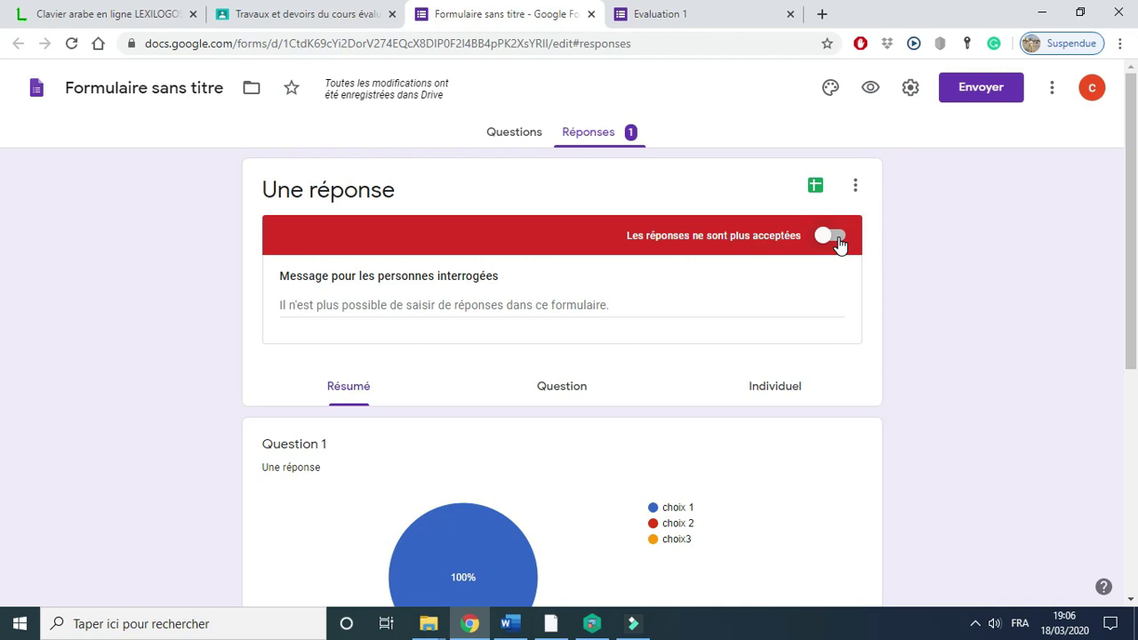
left_click(871, 237)
left_click(841, 238)
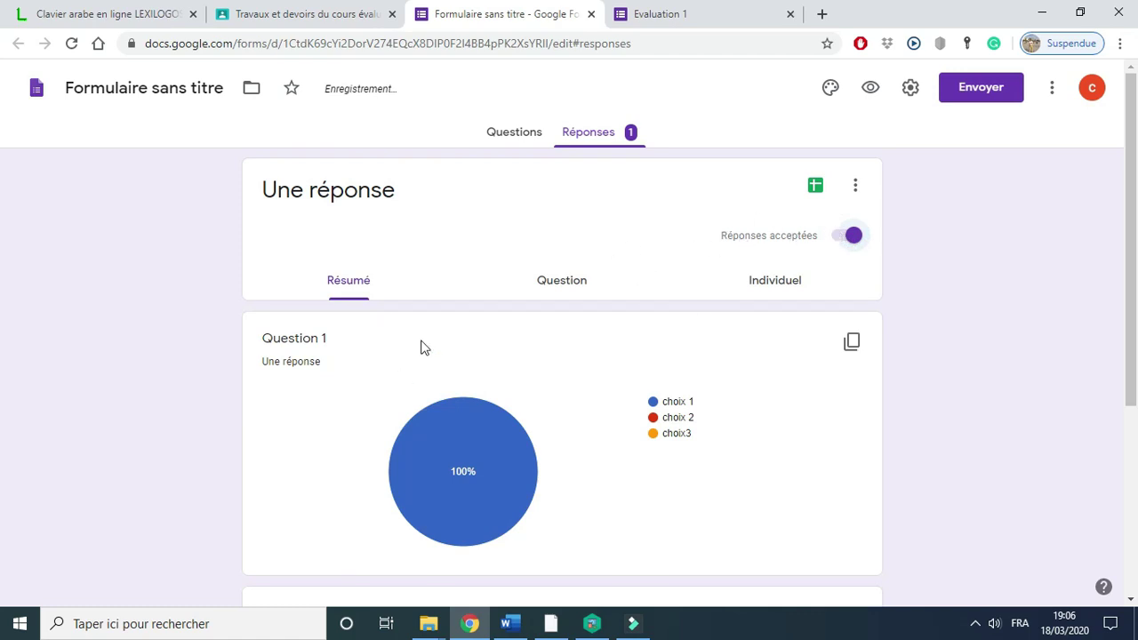
Step: In the form settings, limit respondents to one response (Limiter à une réponse) and enable the progress bar (Afficher la barre de progression)
left_click(908, 90)
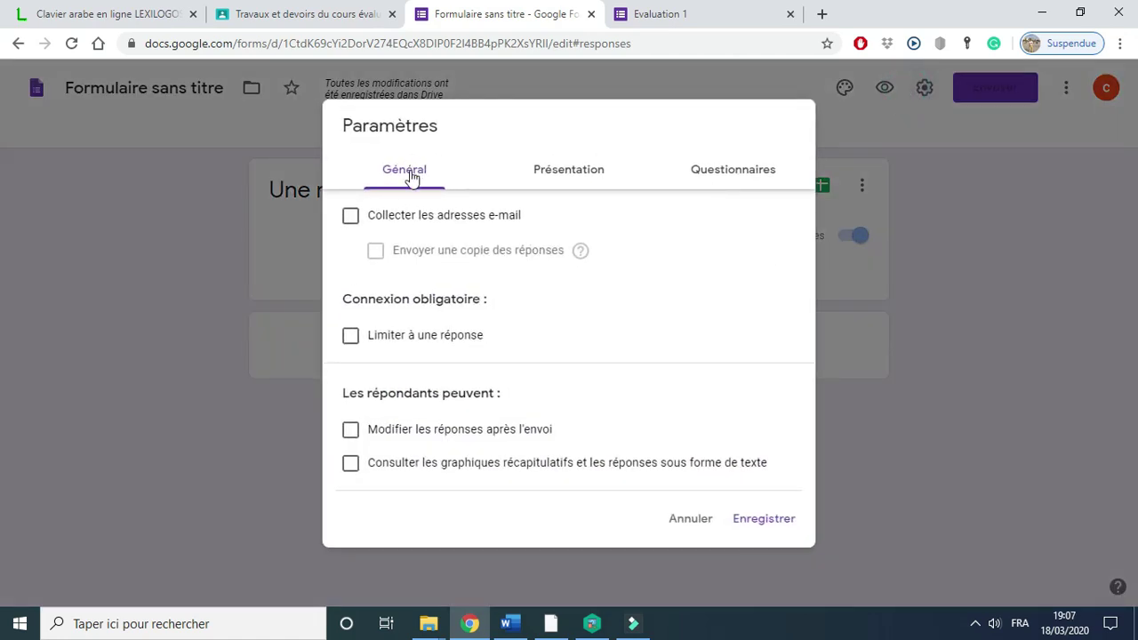
left_click(351, 219)
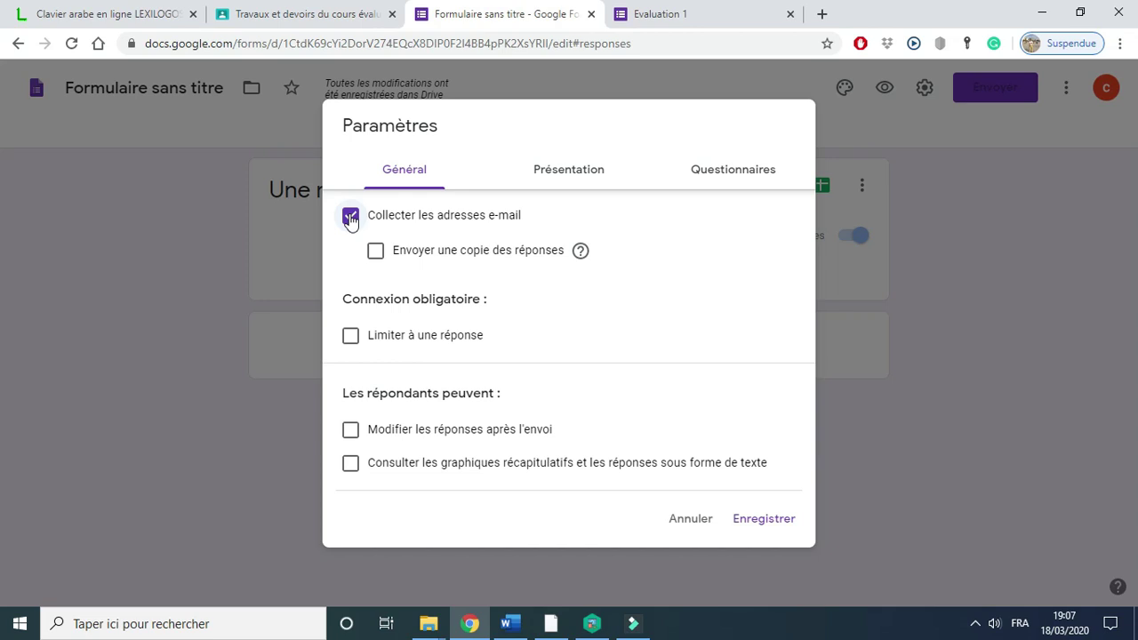
left_click(351, 219)
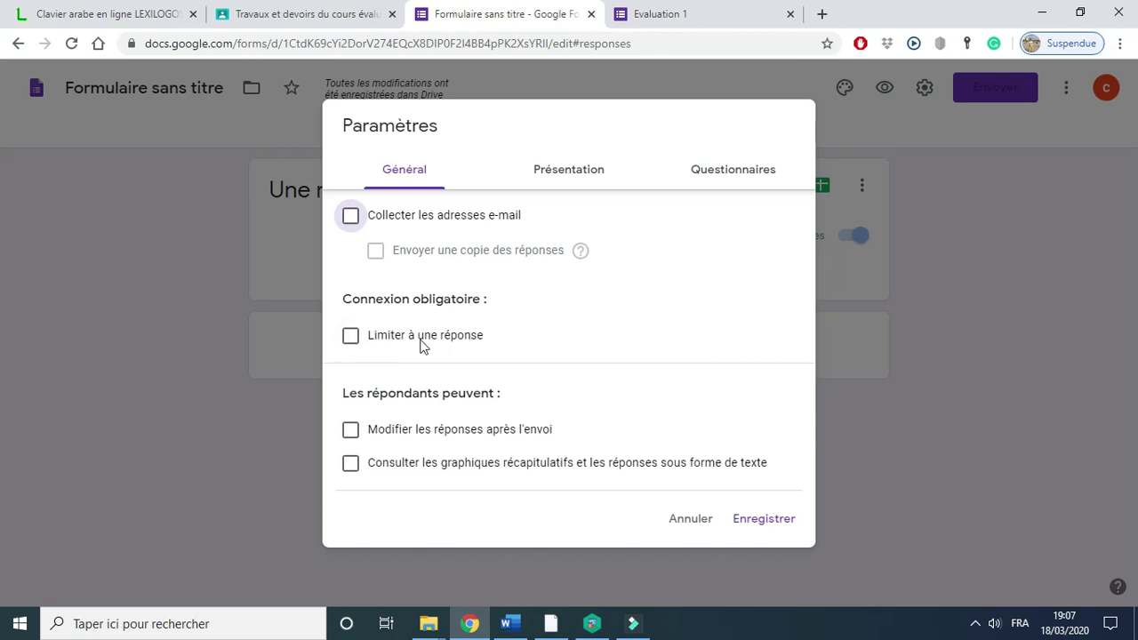
left_click(348, 342)
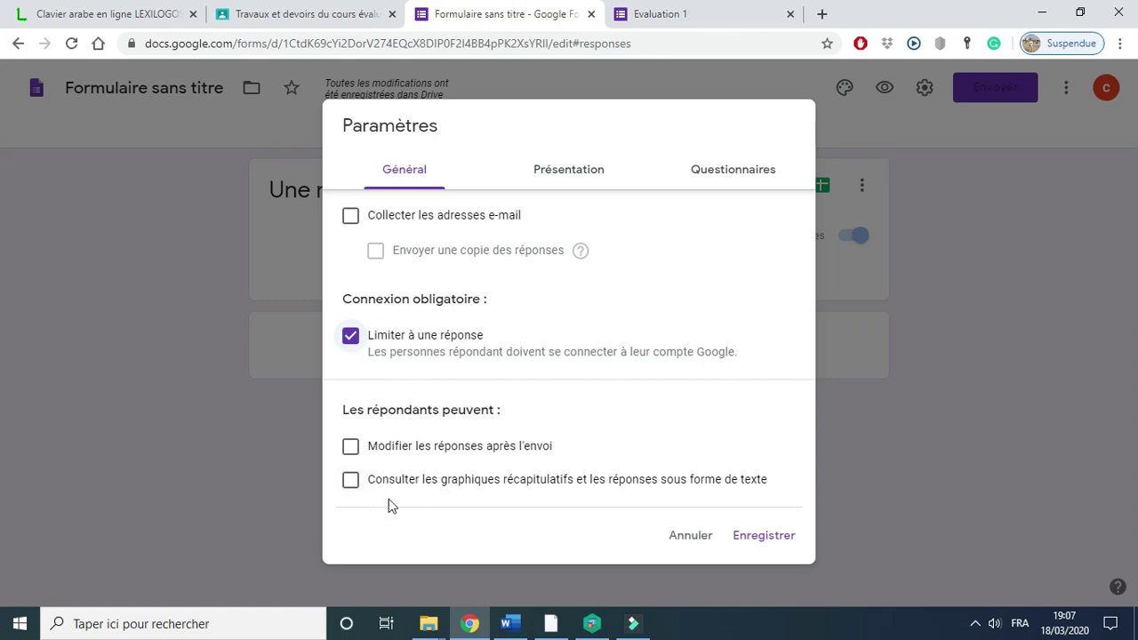
left_click(562, 174)
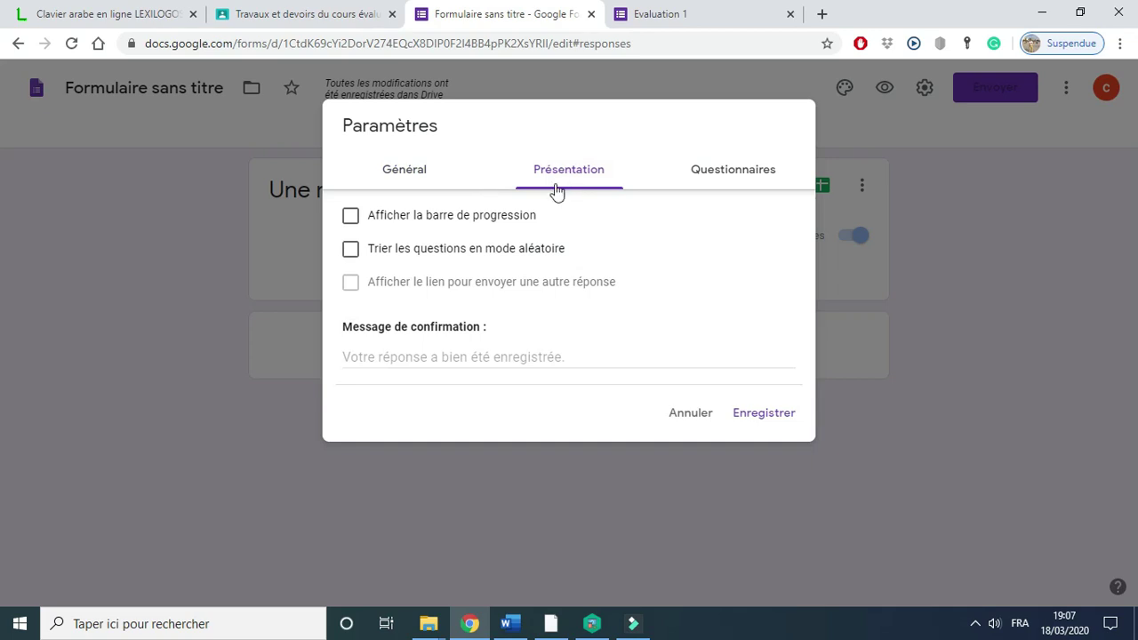
left_click(351, 219)
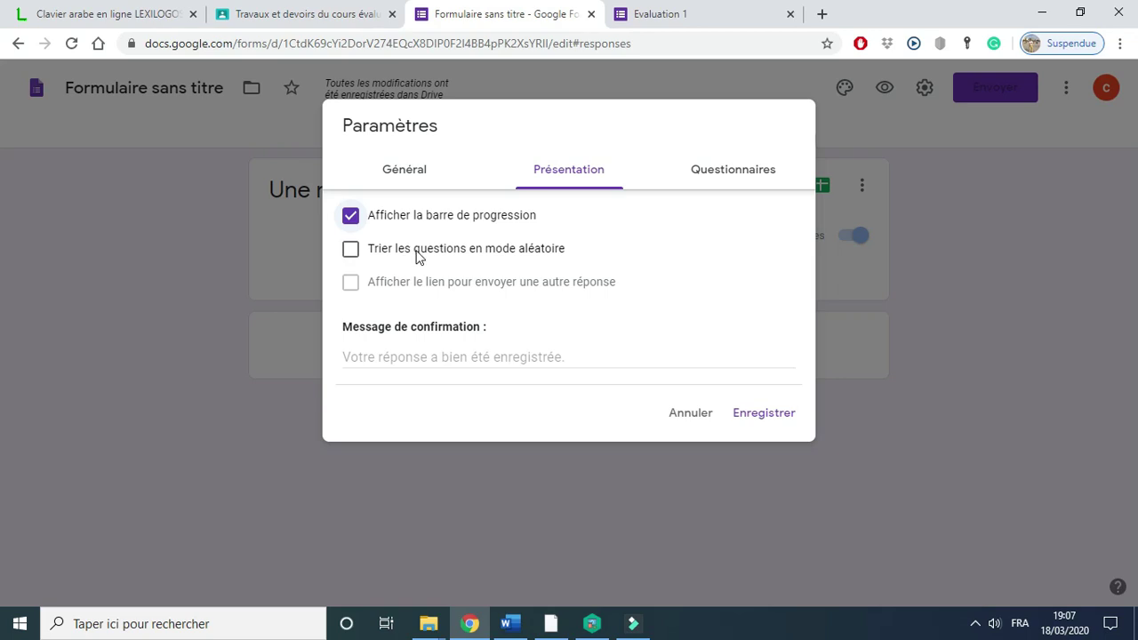
left_click(410, 358)
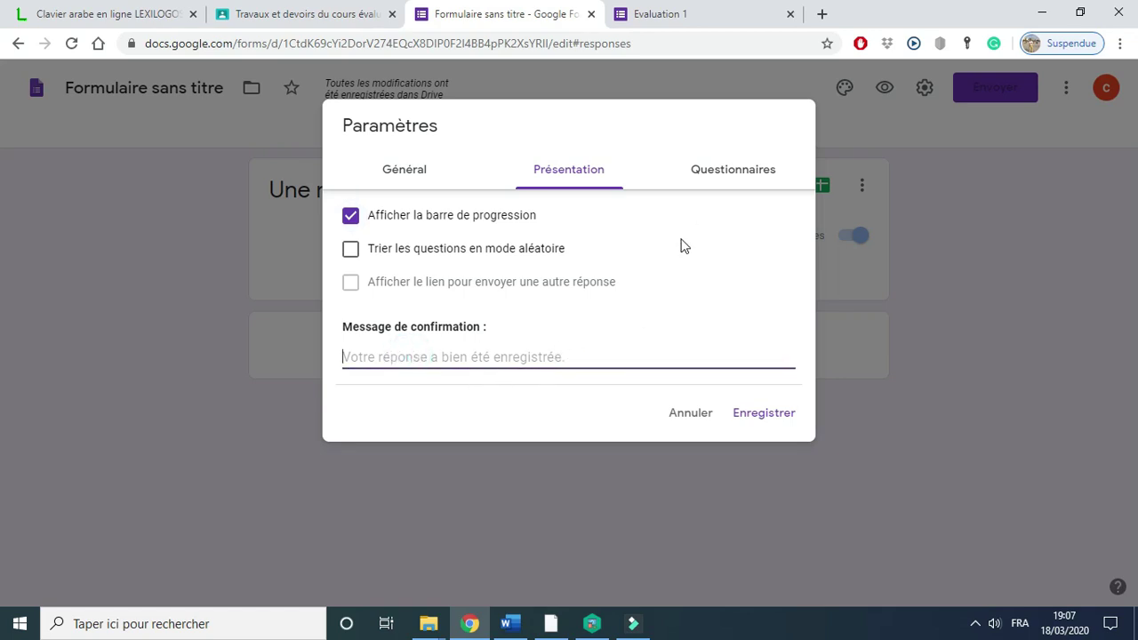
Step: Convert the form into a quiz with the grade published immediately after each submission, and save the settings
left_click(736, 176)
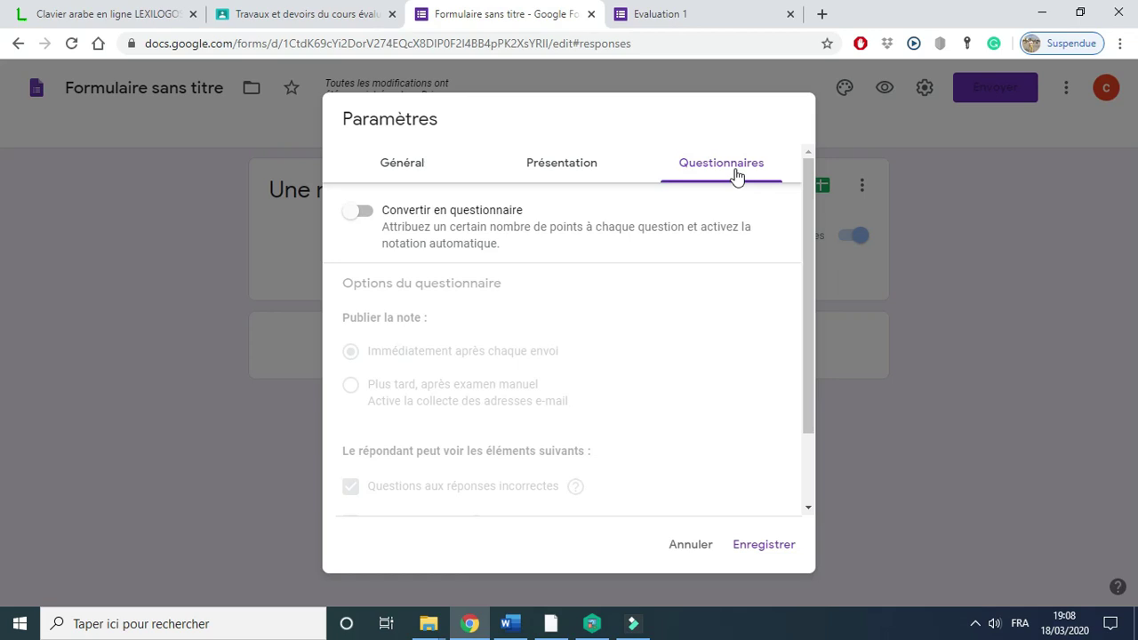
left_click(362, 213)
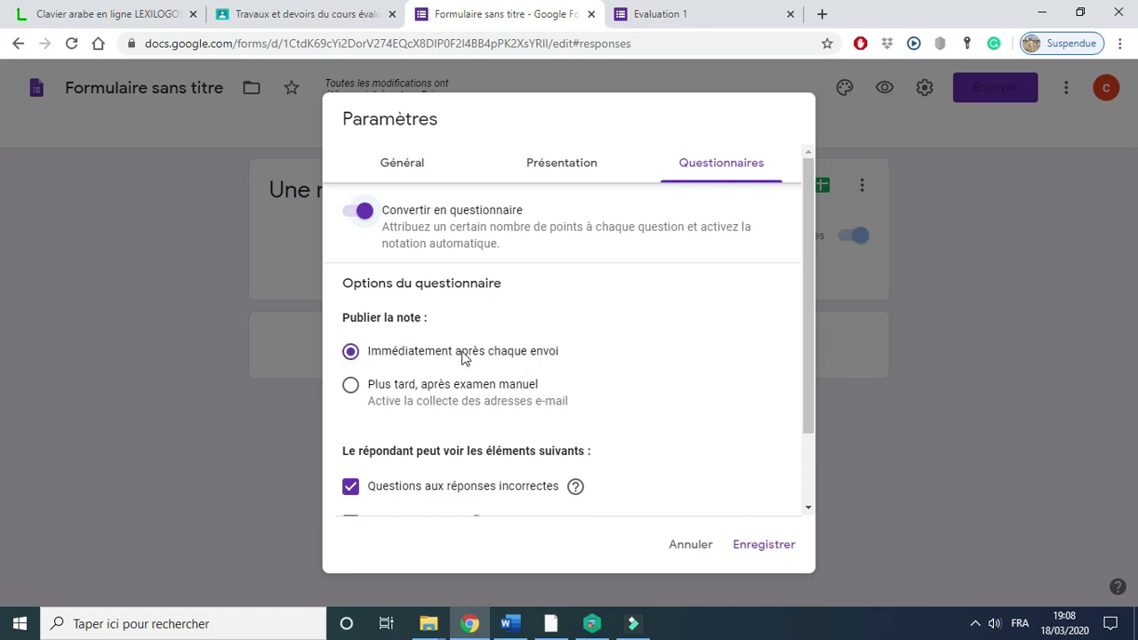
left_click(350, 388)
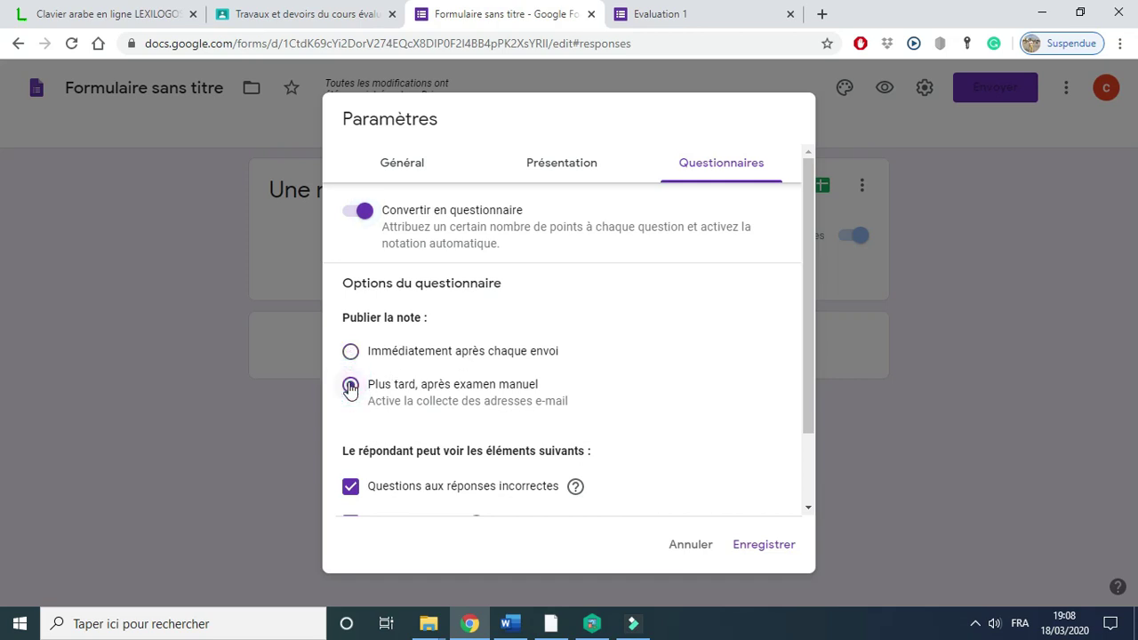
left_click(350, 354)
left_click_drag(806, 329, 802, 419)
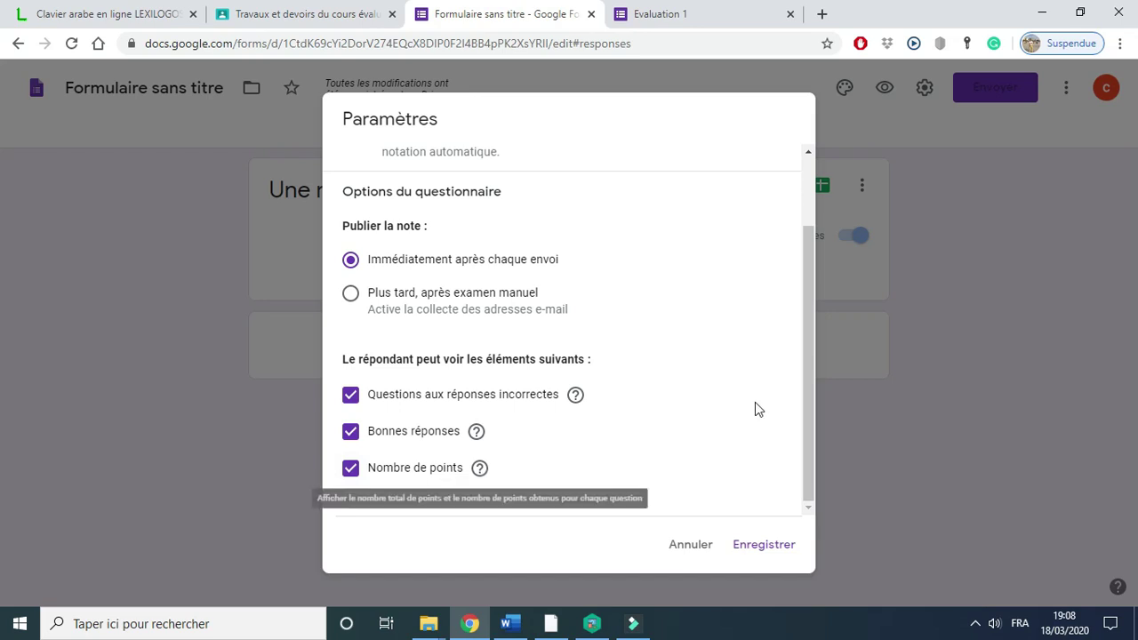
left_click(762, 545)
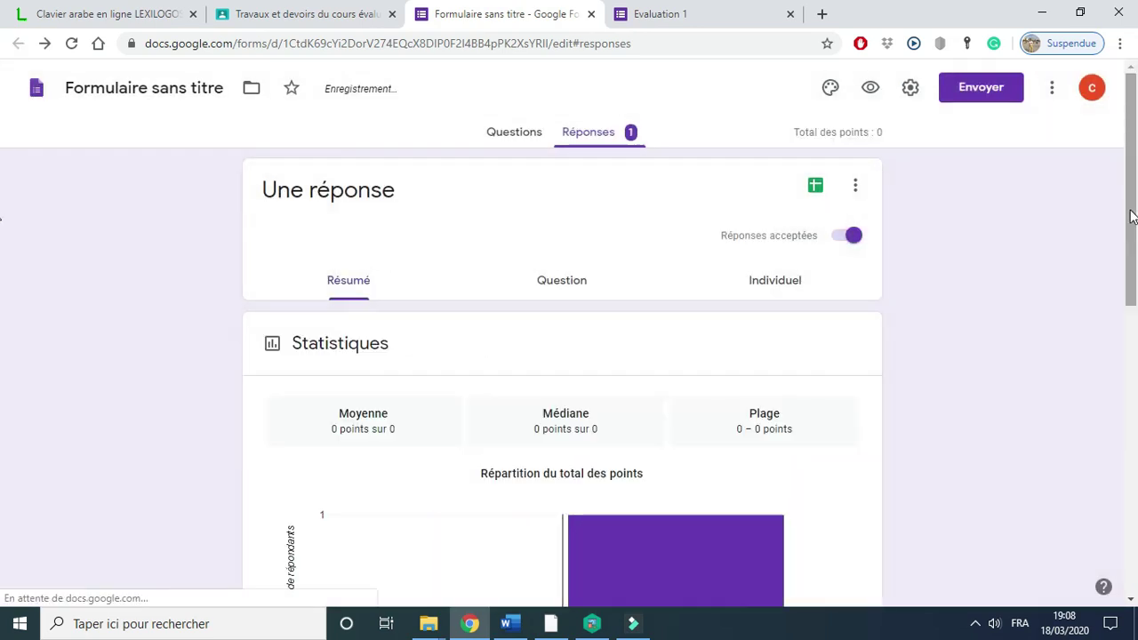
Step: Open the answer key of Question 1 and mark only "choix 1" as the correct answer
left_click_drag(1130, 217, 1130, 261)
left_click(517, 133)
left_click(1080, 219)
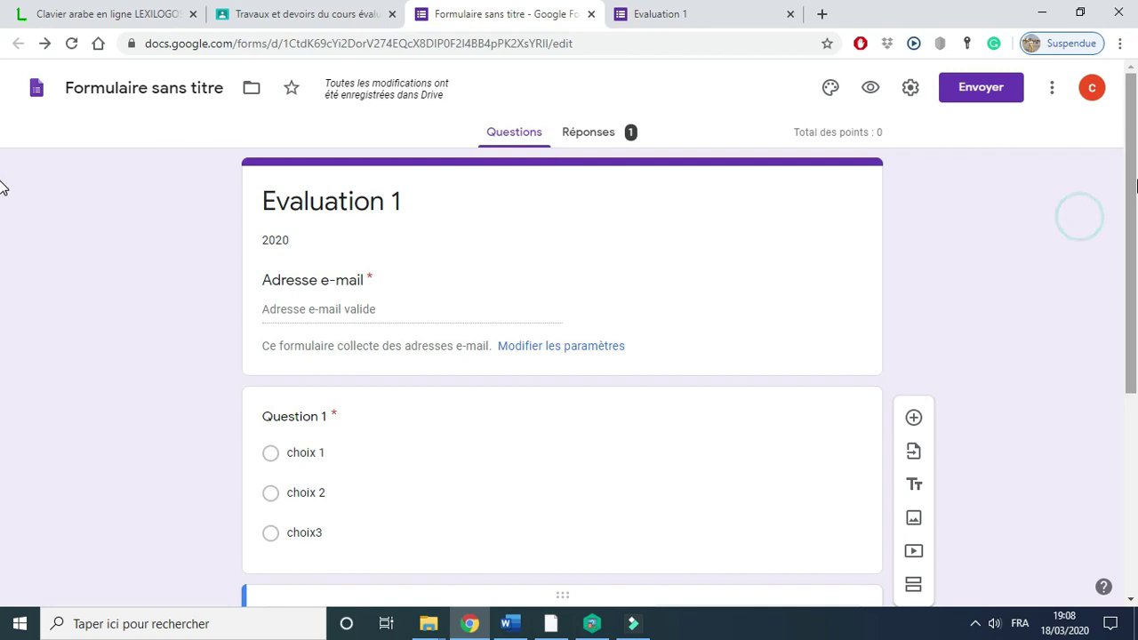
scroll(2, 257, "down", 2)
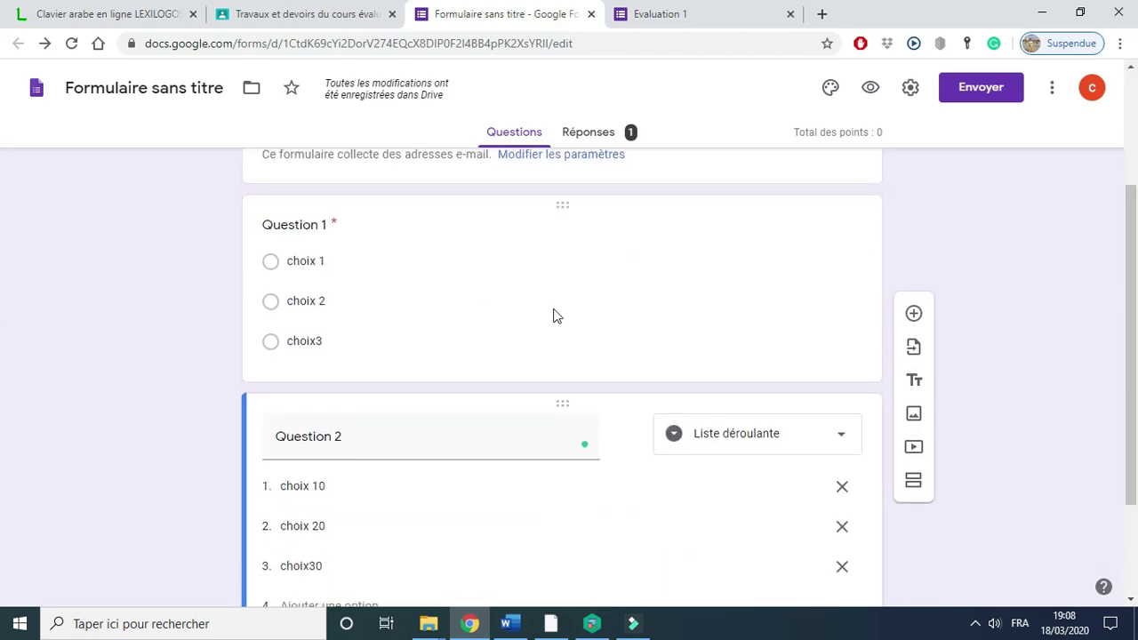
left_click(445, 308)
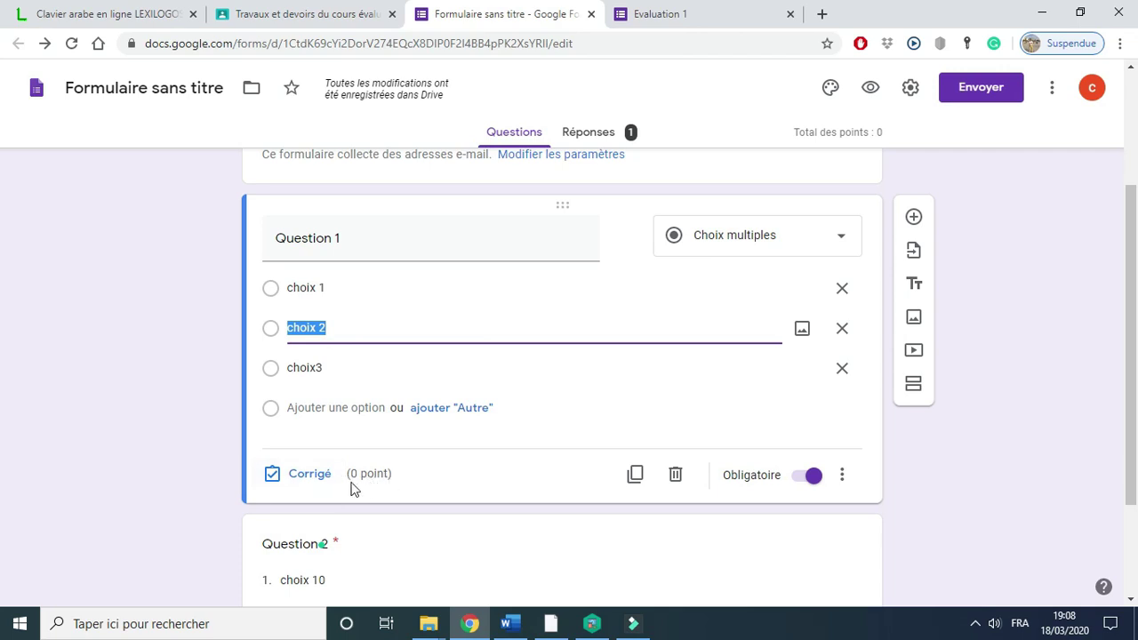
left_click(305, 478)
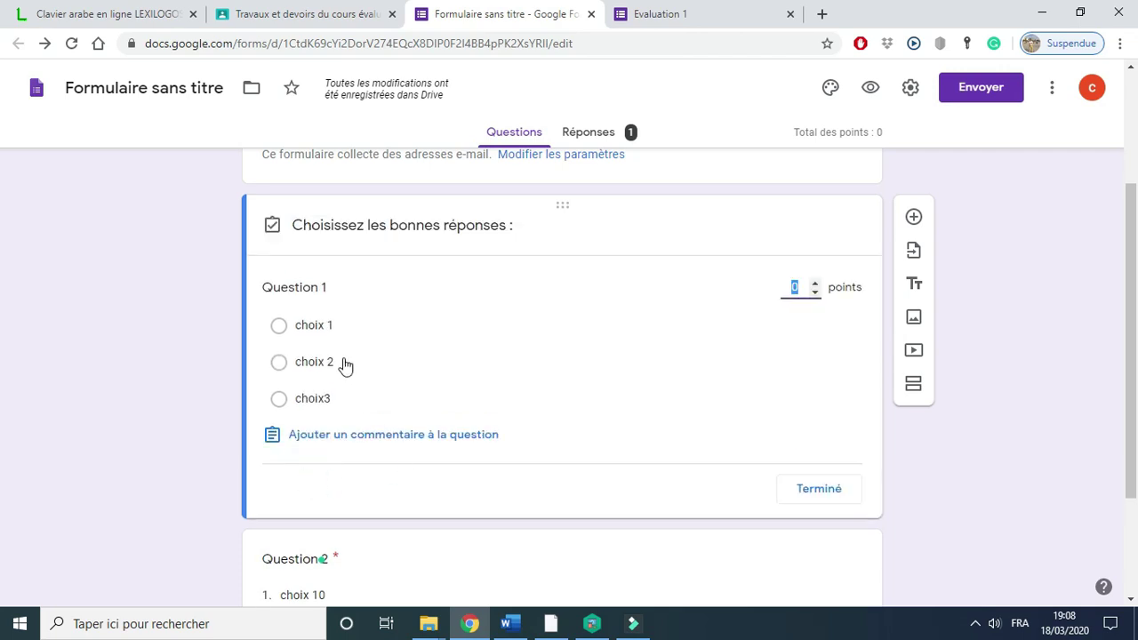
left_click(521, 328)
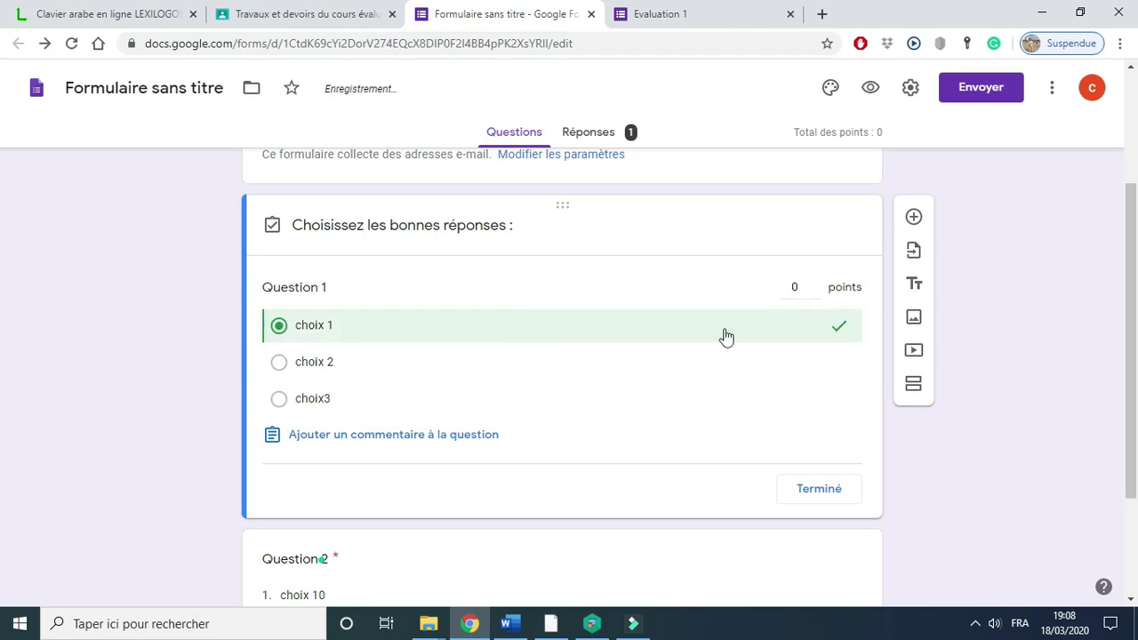
left_click(788, 359)
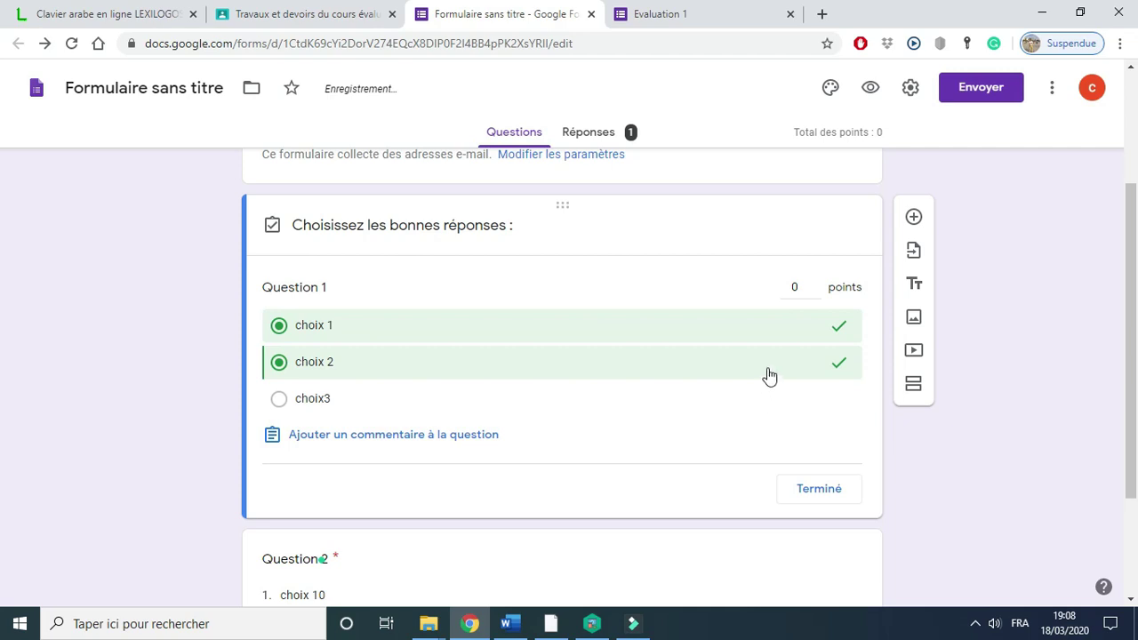
left_click(766, 364)
Step: Set the score of Question 1 to 3 points
left_click(804, 287)
left_click(816, 284)
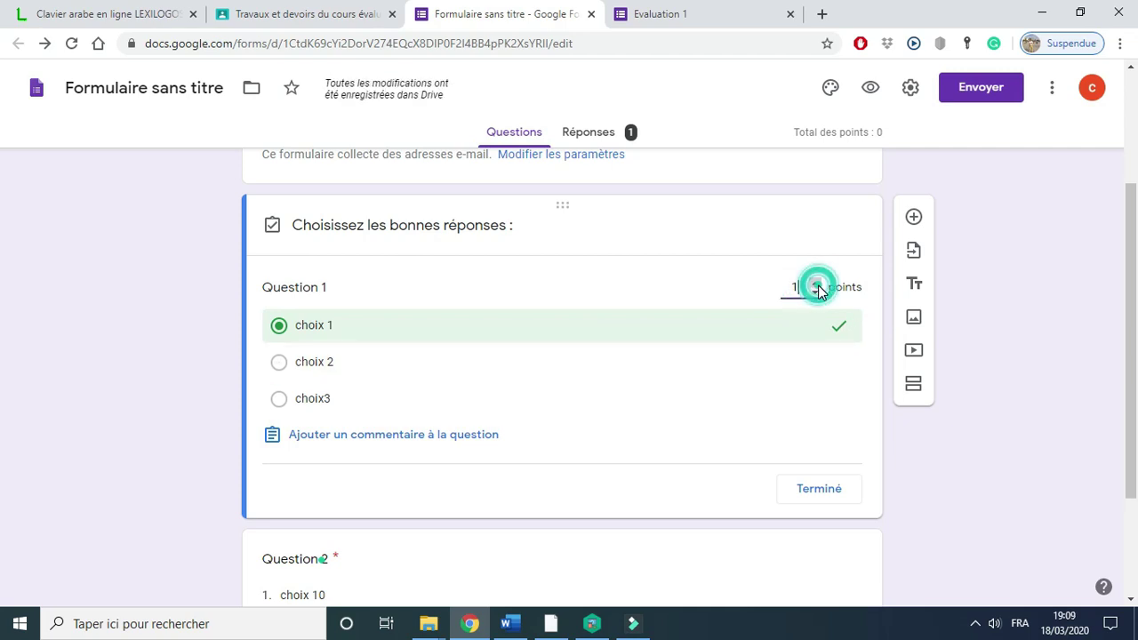
left_click(816, 284)
left_click(816, 283)
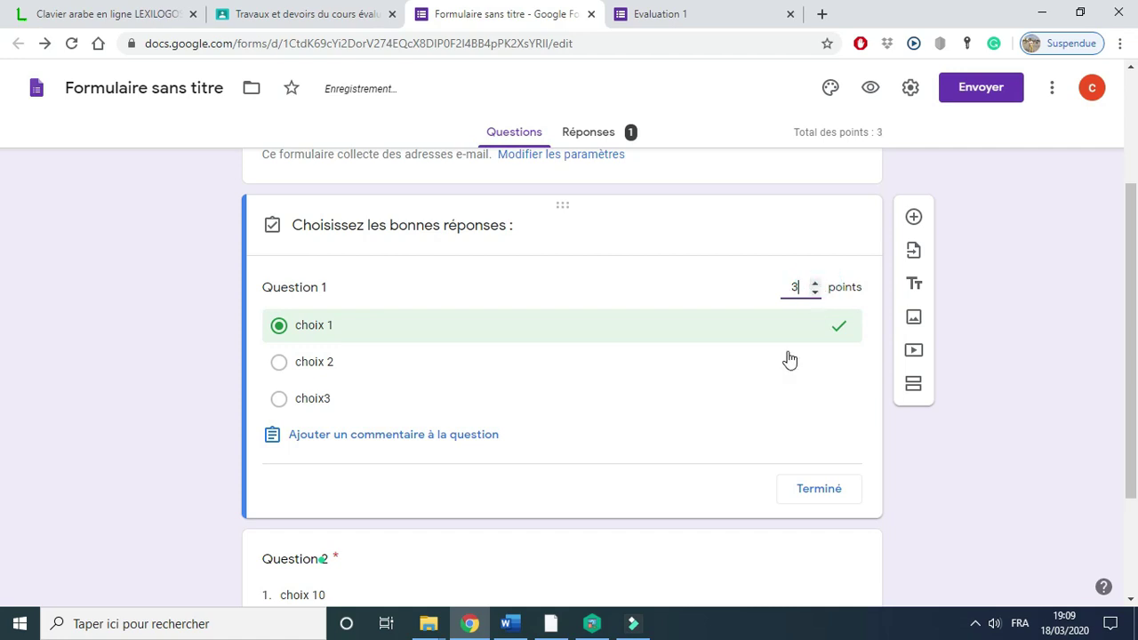
left_click(773, 476)
left_click(991, 412)
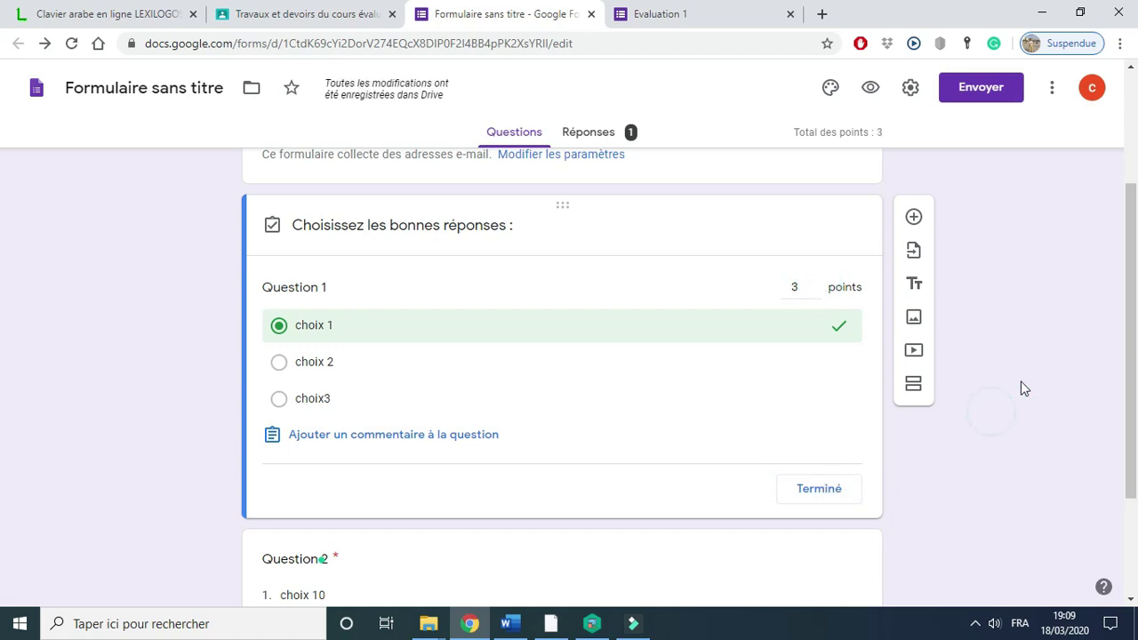
Step: Open the answer key of Question 2 and mark "choix30" as the correct answer
left_click_drag(1129, 289, 535, 469)
left_click(1118, 400)
left_click_drag(1128, 319, 1133, 466)
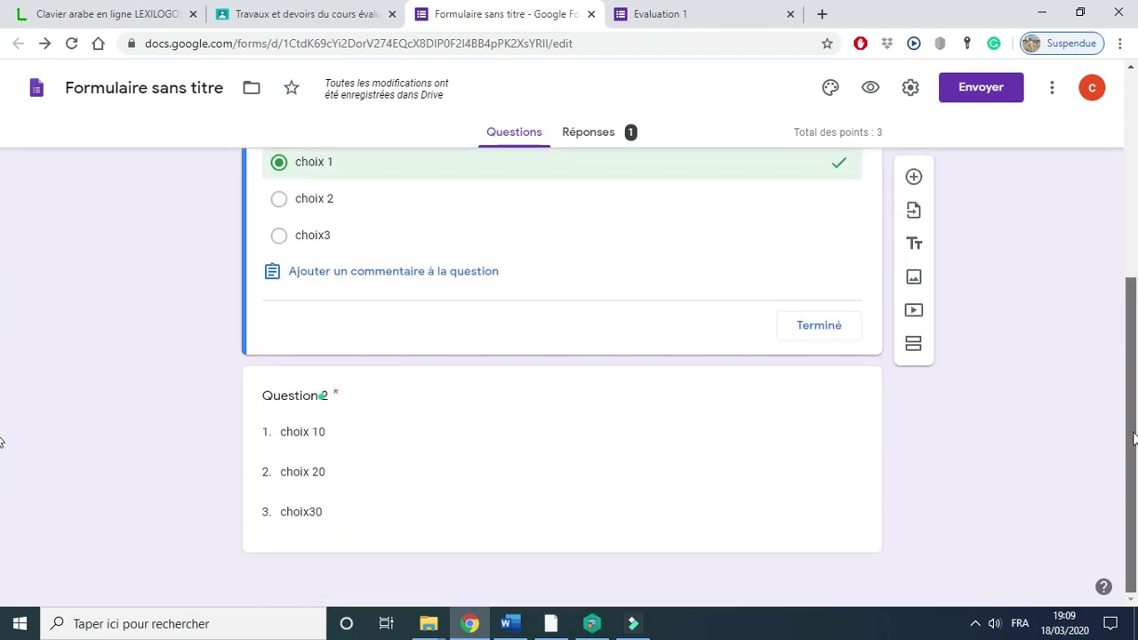
left_click(397, 466)
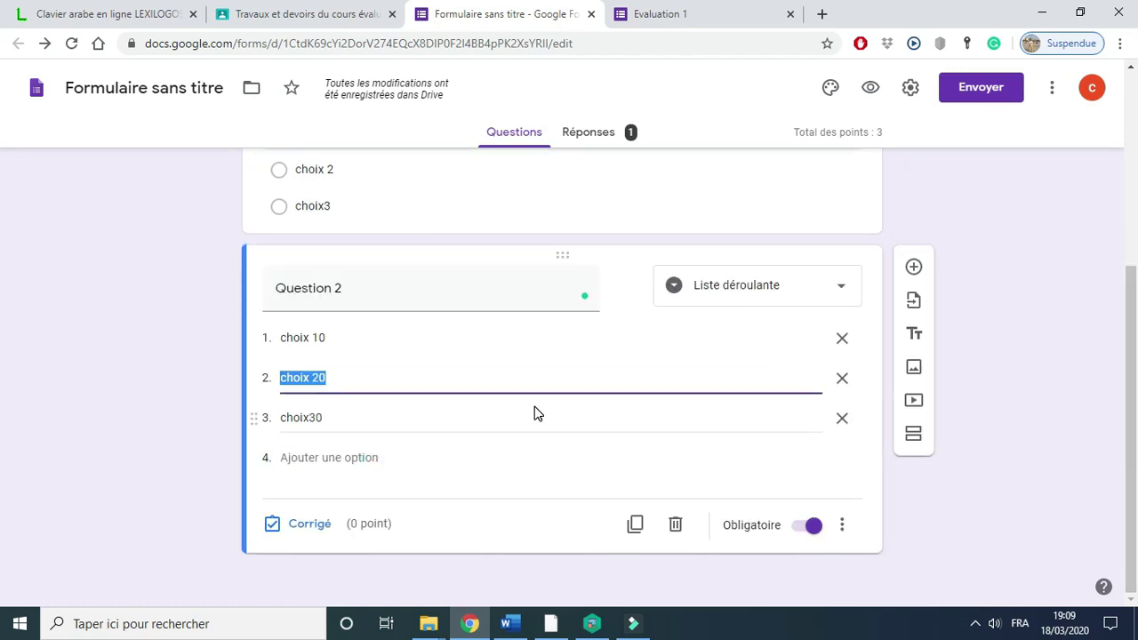
left_click(743, 374)
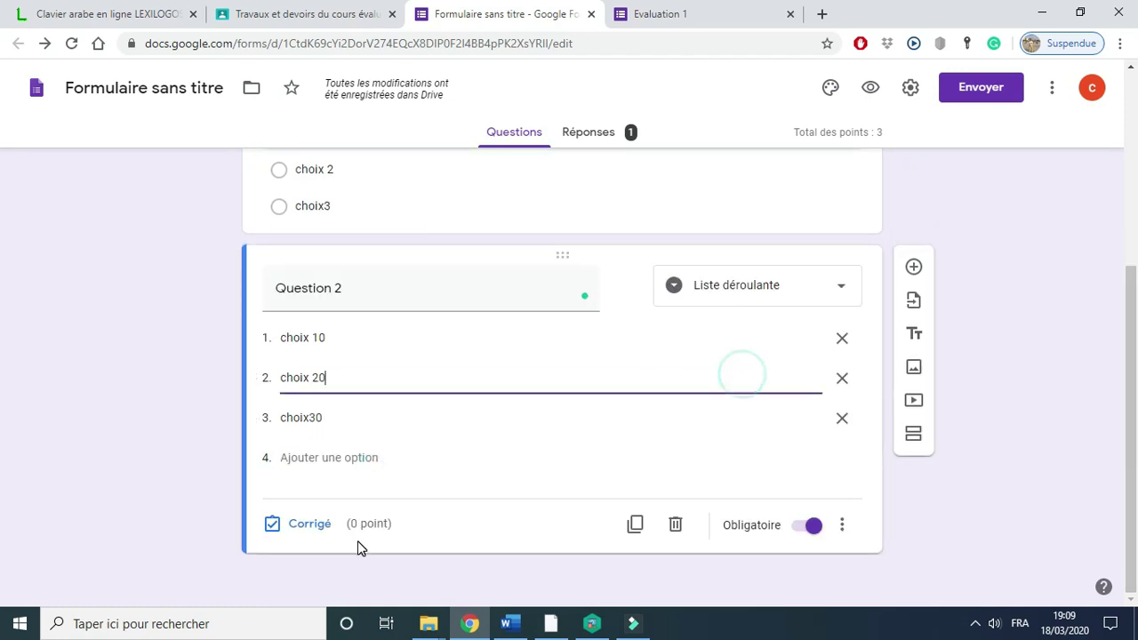
left_click(309, 524)
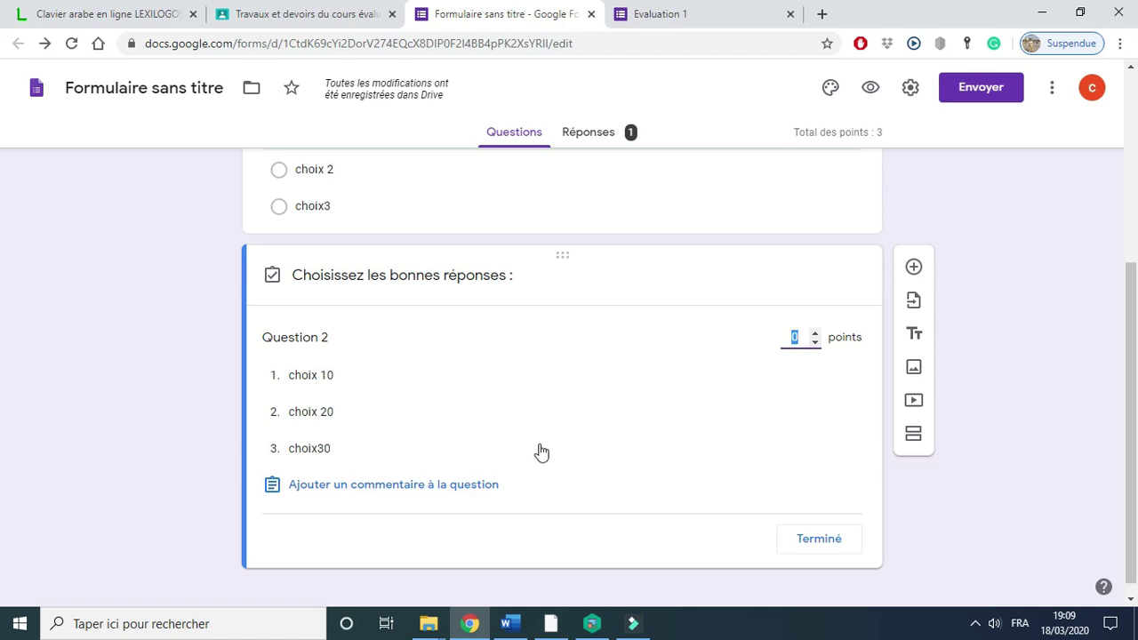
left_click(536, 454)
Step: Set the score of Question 2 to 2 points
left_click(811, 337)
left_click(816, 334)
left_click(816, 334)
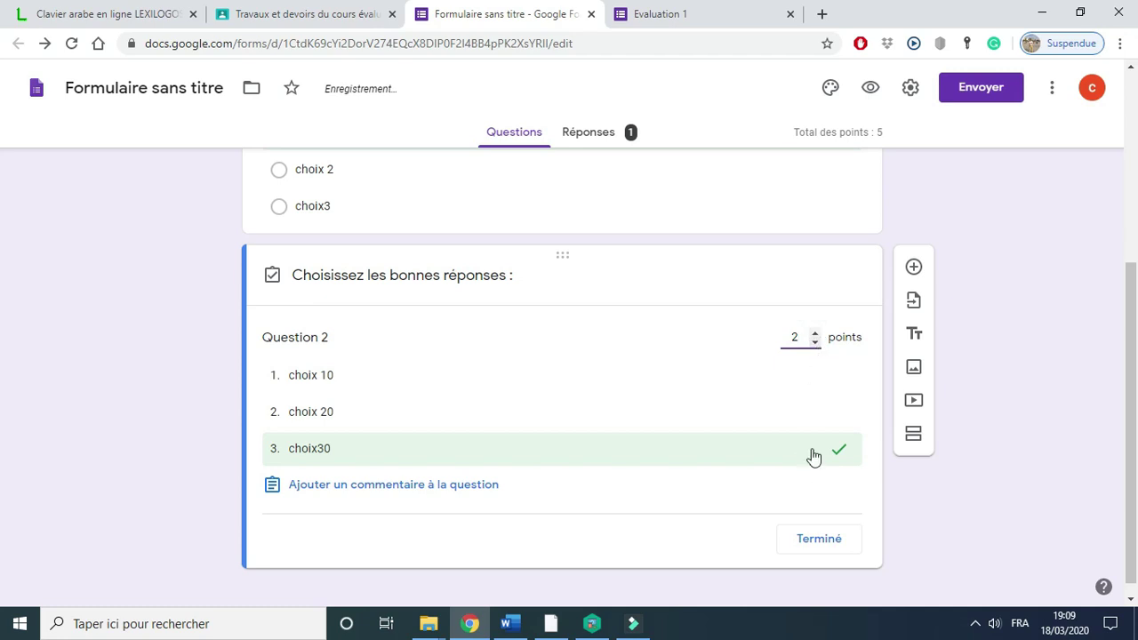
Step: Finish editing the answer key of Question 2 and open a preview of the Evaluation 1 form
left_click(815, 547)
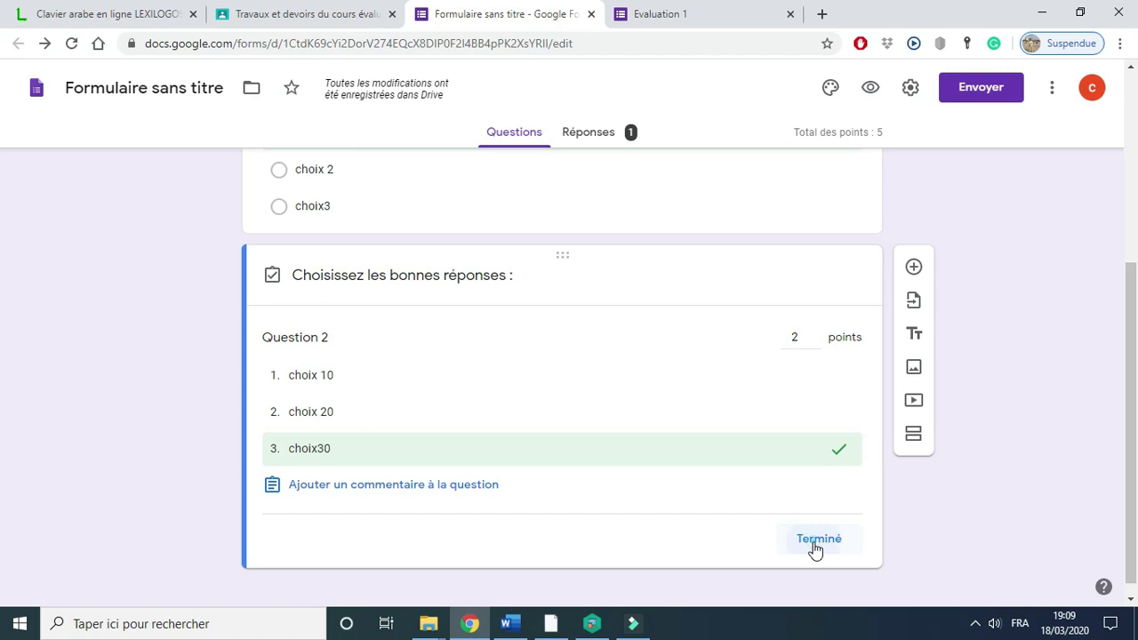
left_click_drag(1125, 397, 1120, 149)
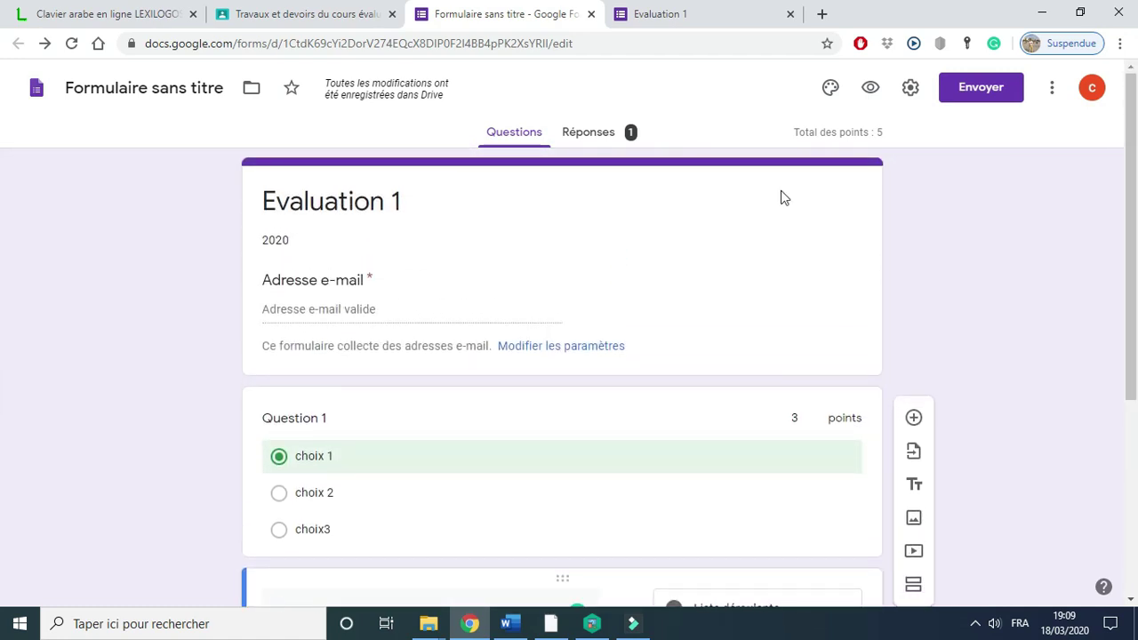
left_click(863, 92)
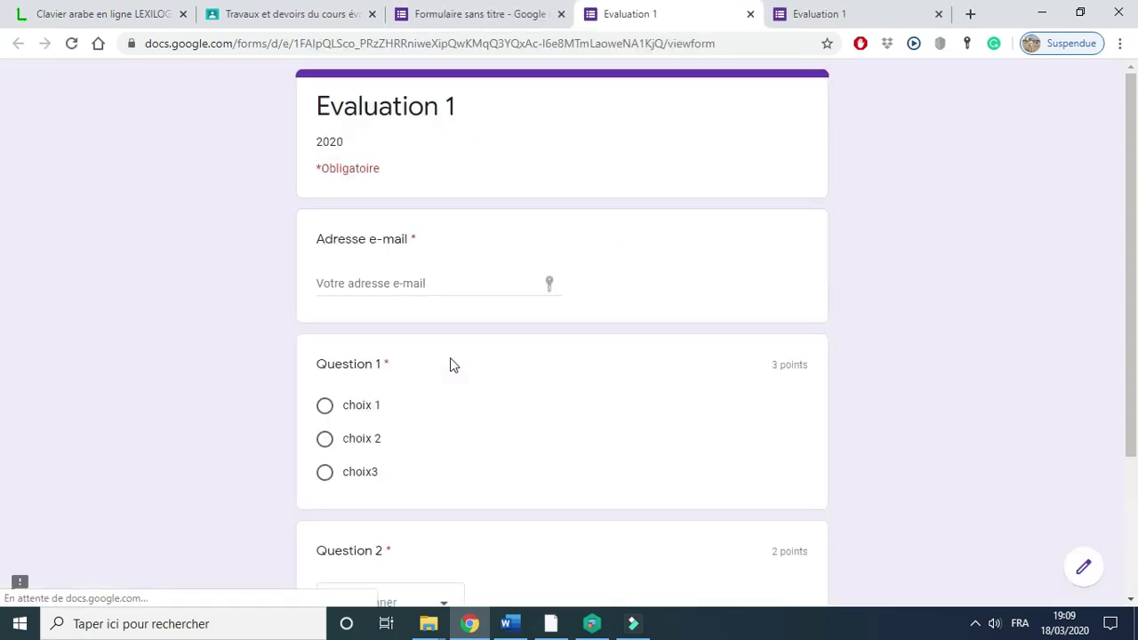
Step: Fill in the respondent's e-mail address and answer Question 1 with "choix 1"
left_click(385, 282)
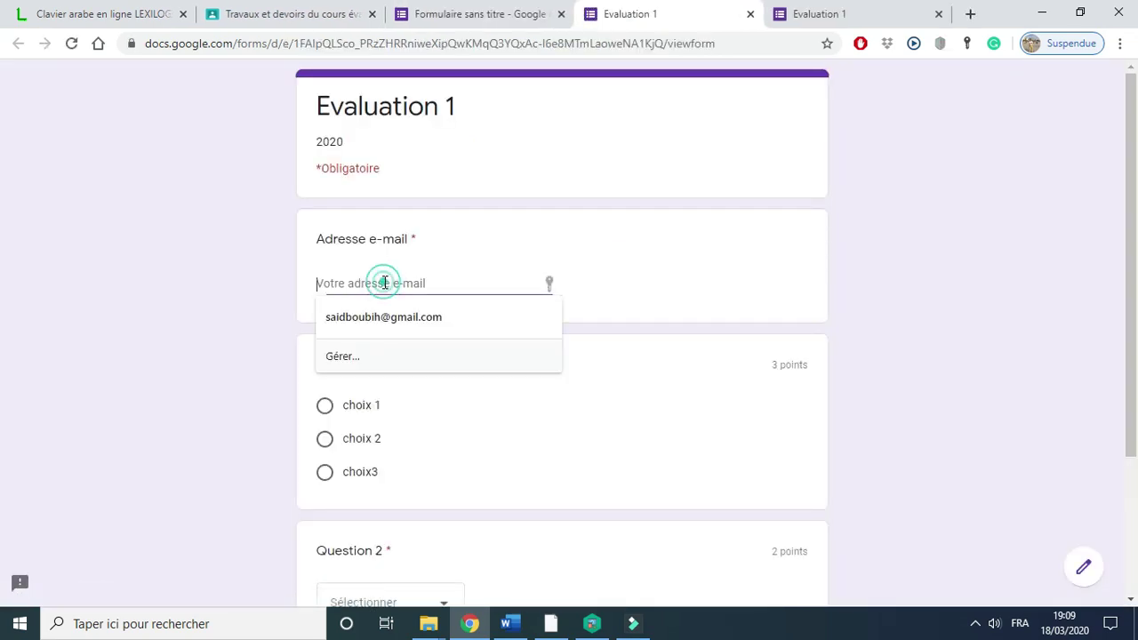
left_click(347, 318)
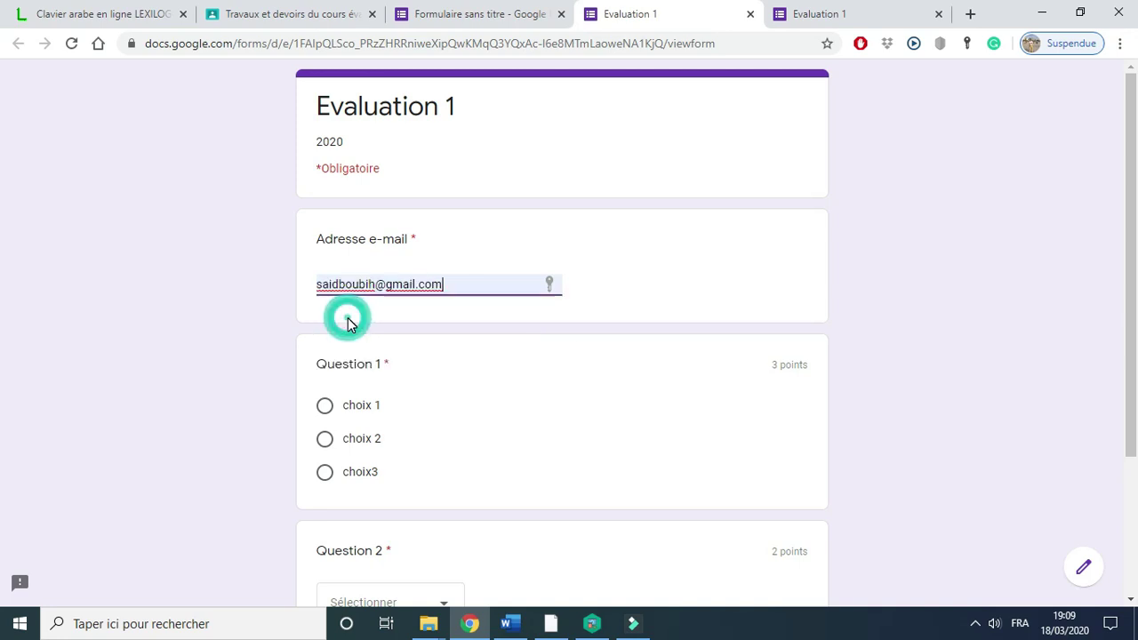
left_click(324, 406)
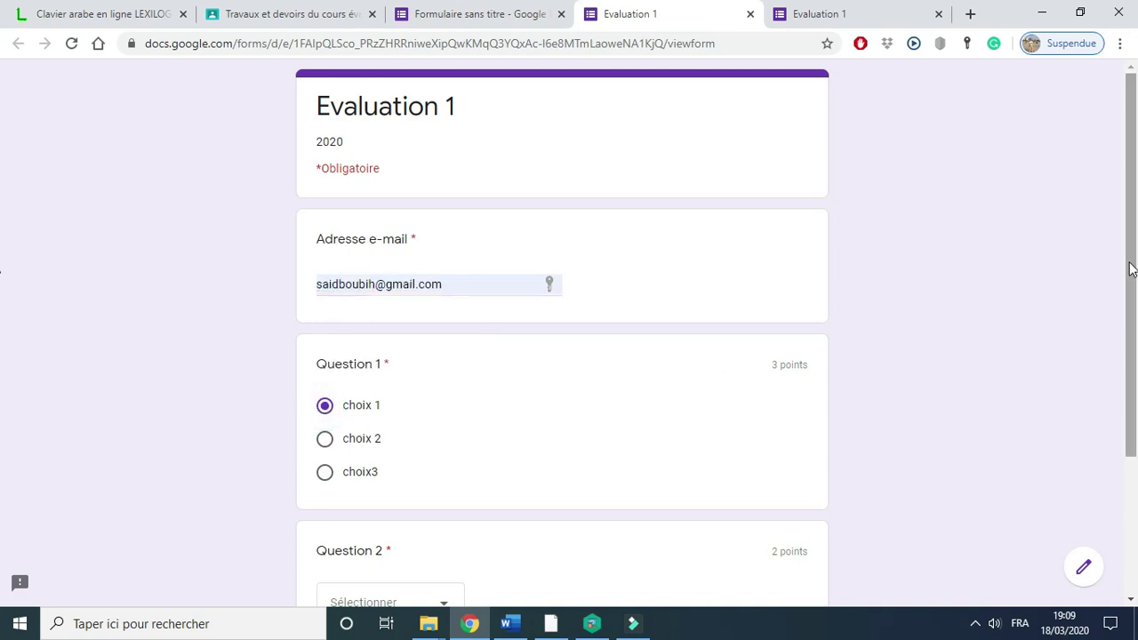
Step: Answer Question 2 with "choix 20" and submit the test response
left_click_drag(1133, 264, 1133, 431)
scroll(414, 507, "up", 3)
left_click_drag(1132, 266, 1133, 349)
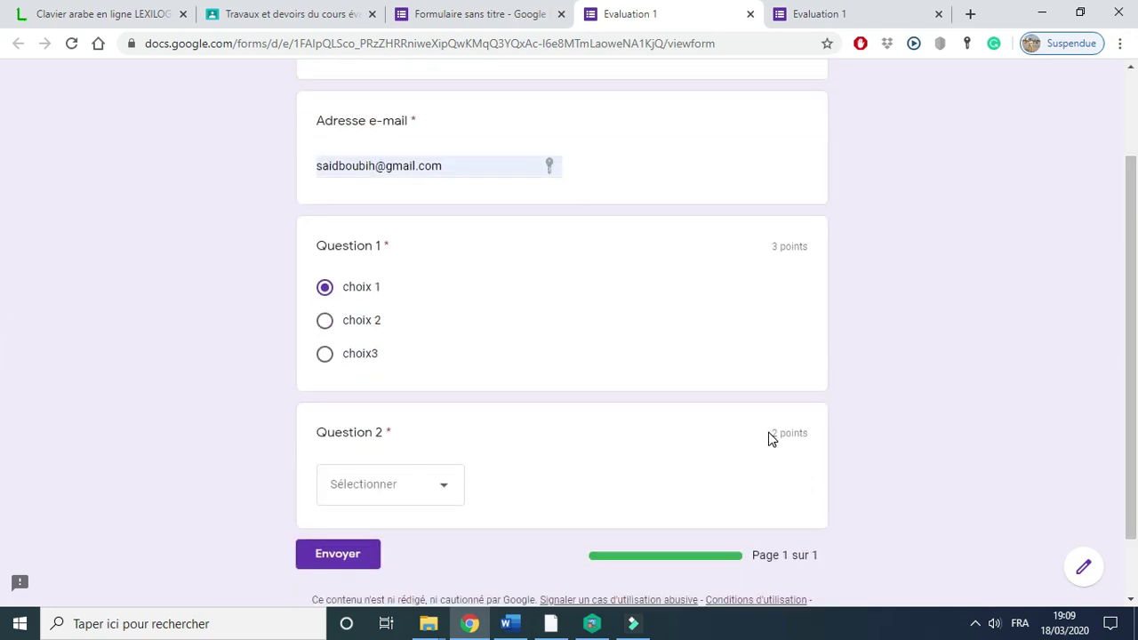
left_click(447, 480)
left_click(370, 521)
left_click(342, 552)
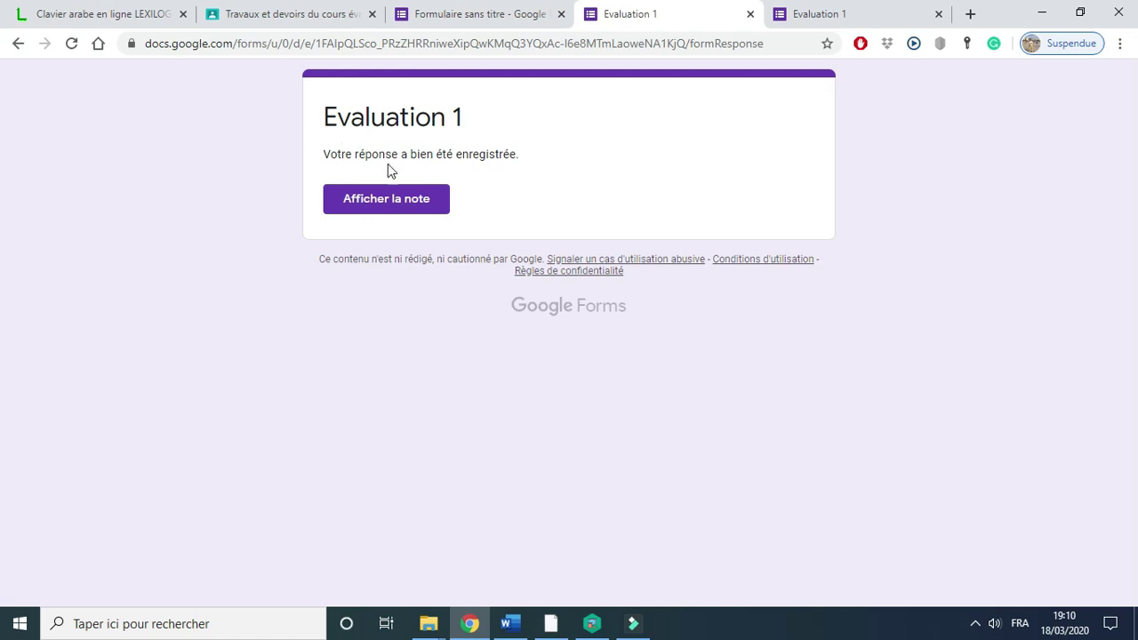
Step: View the score of the submitted response, and close the score page and both response pages
left_click(379, 201)
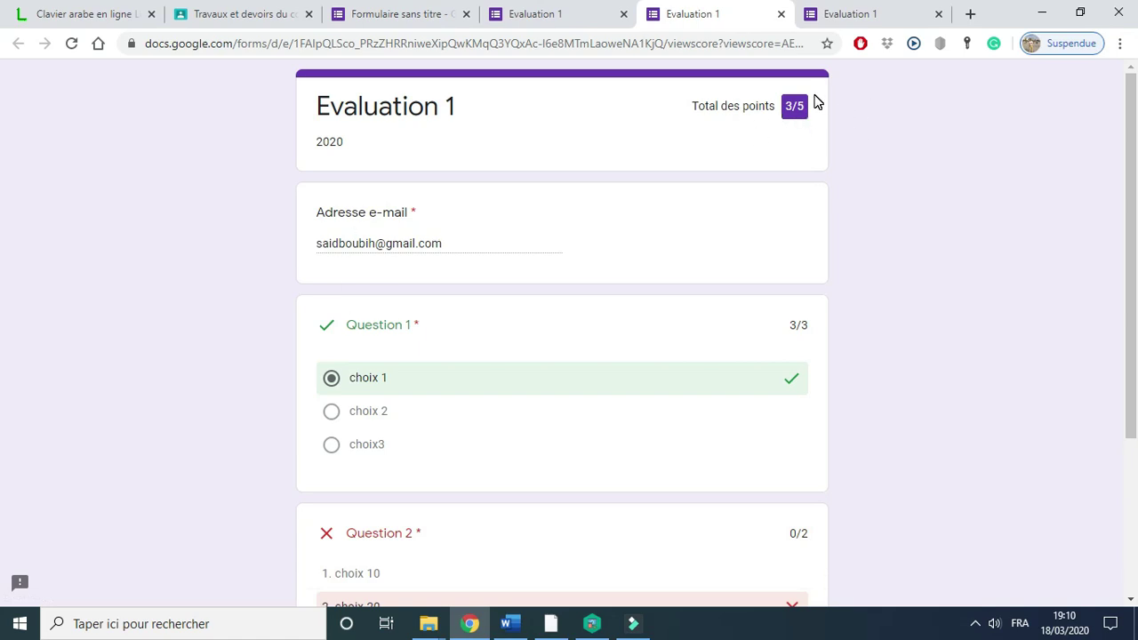
left_click(780, 13)
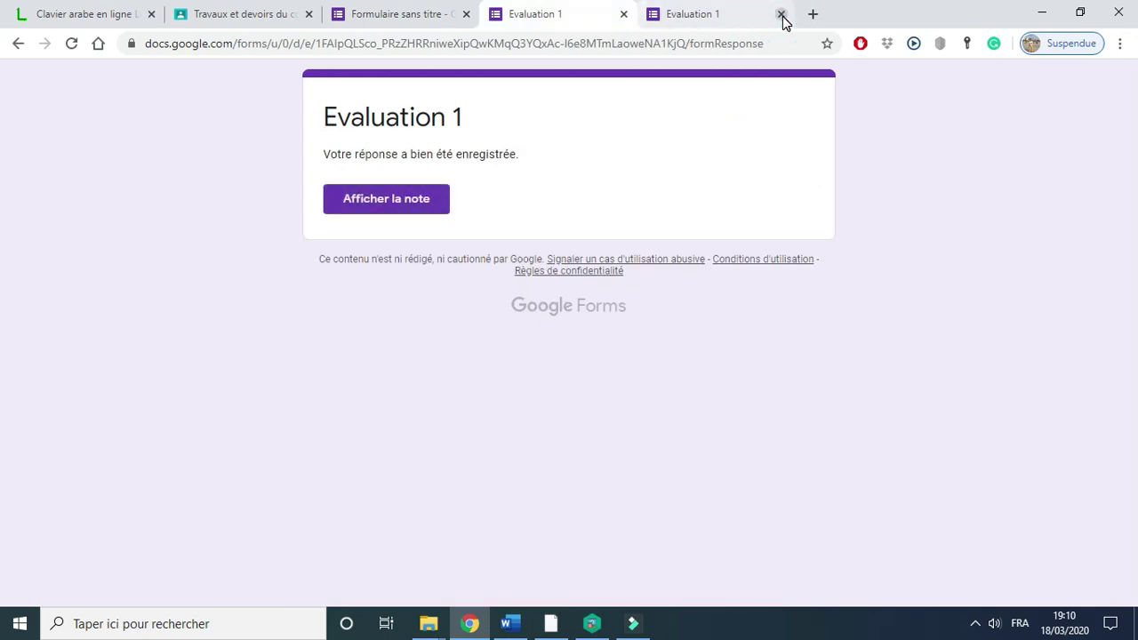
left_click(623, 14)
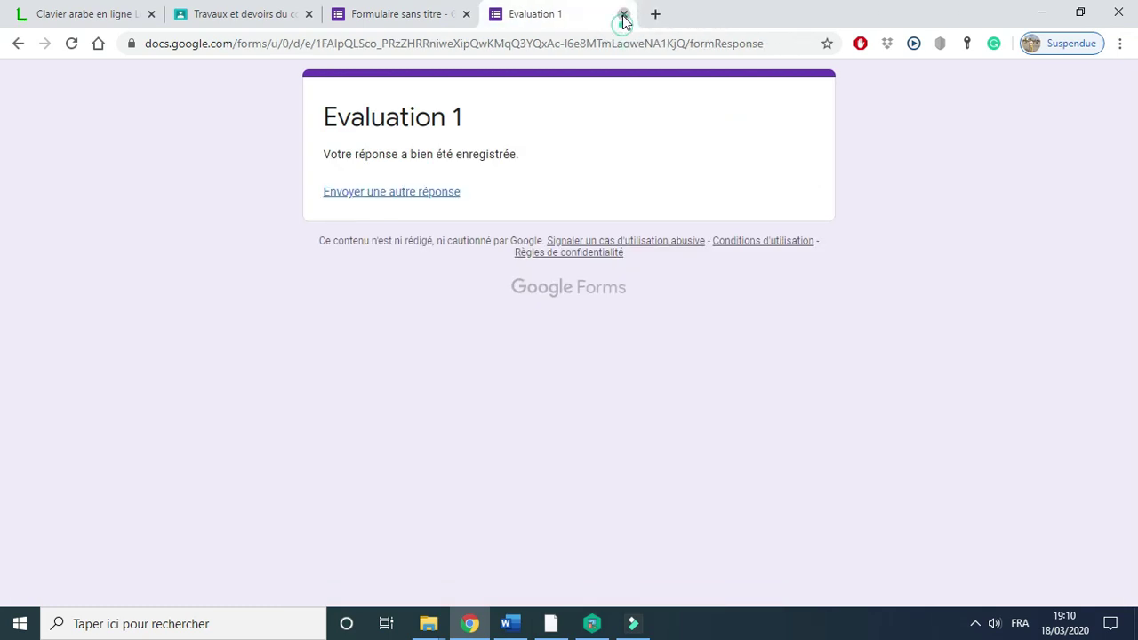
left_click(623, 14)
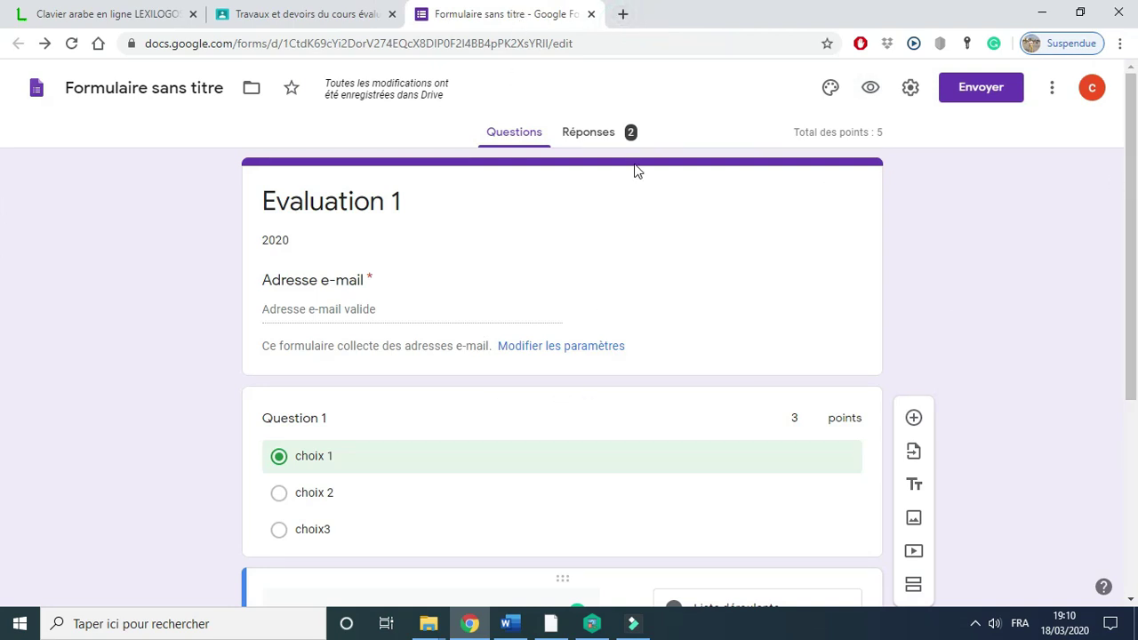
Step: Create a new spreadsheet named "Eval2020 (réponses)" as the destination of the form's responses
left_click(595, 130)
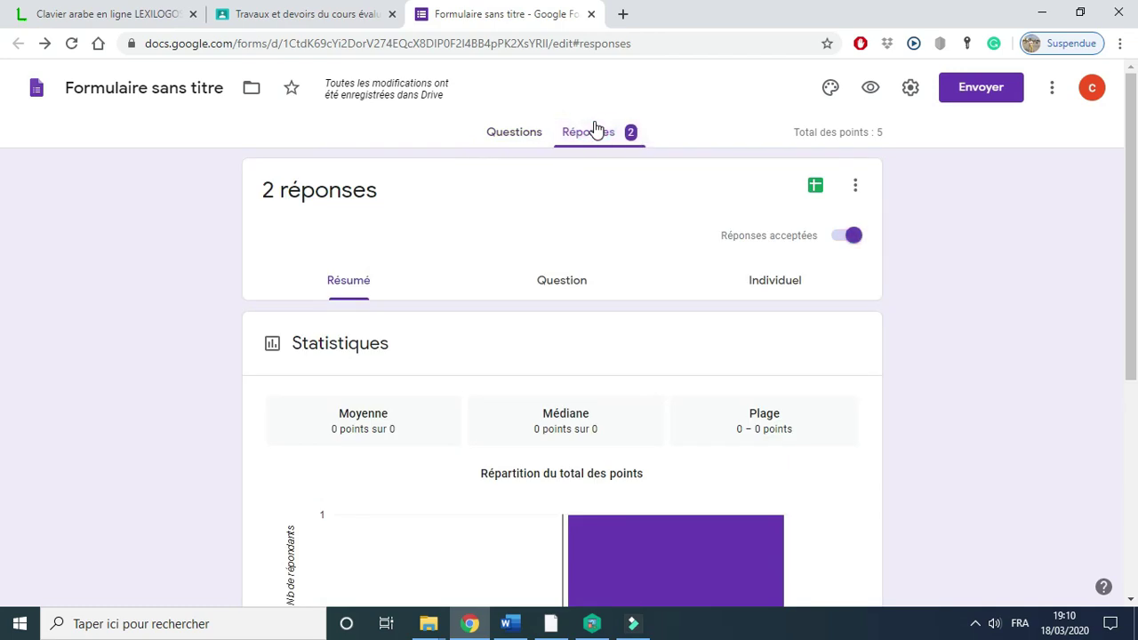
left_click(815, 186)
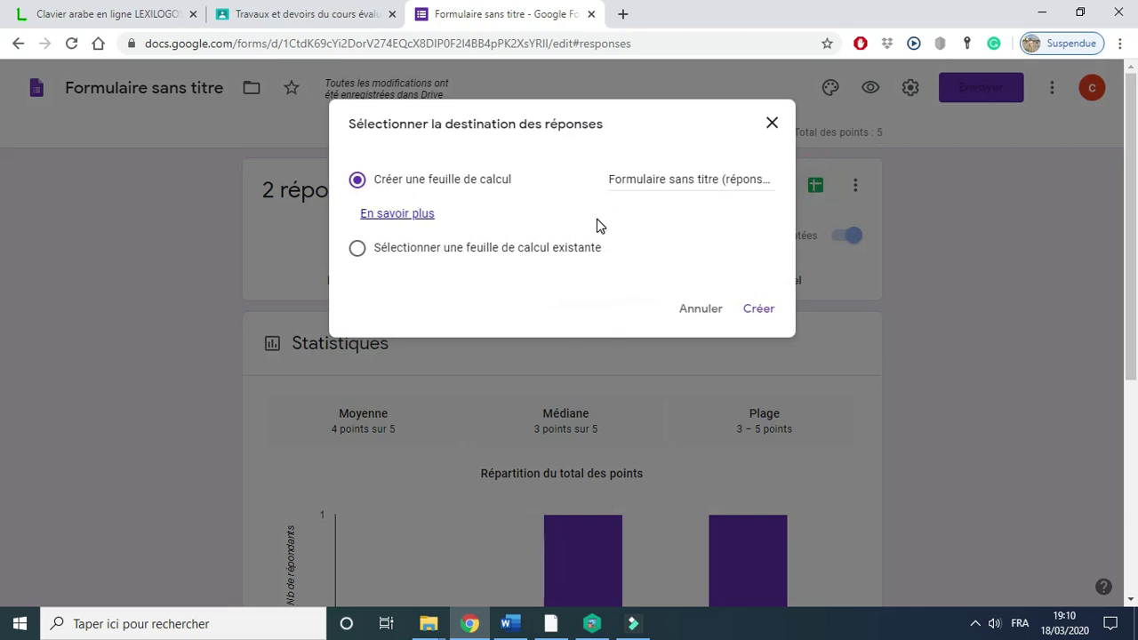
double_click(640, 182)
left_click_drag(720, 181, 602, 178)
type("éval (réponses")
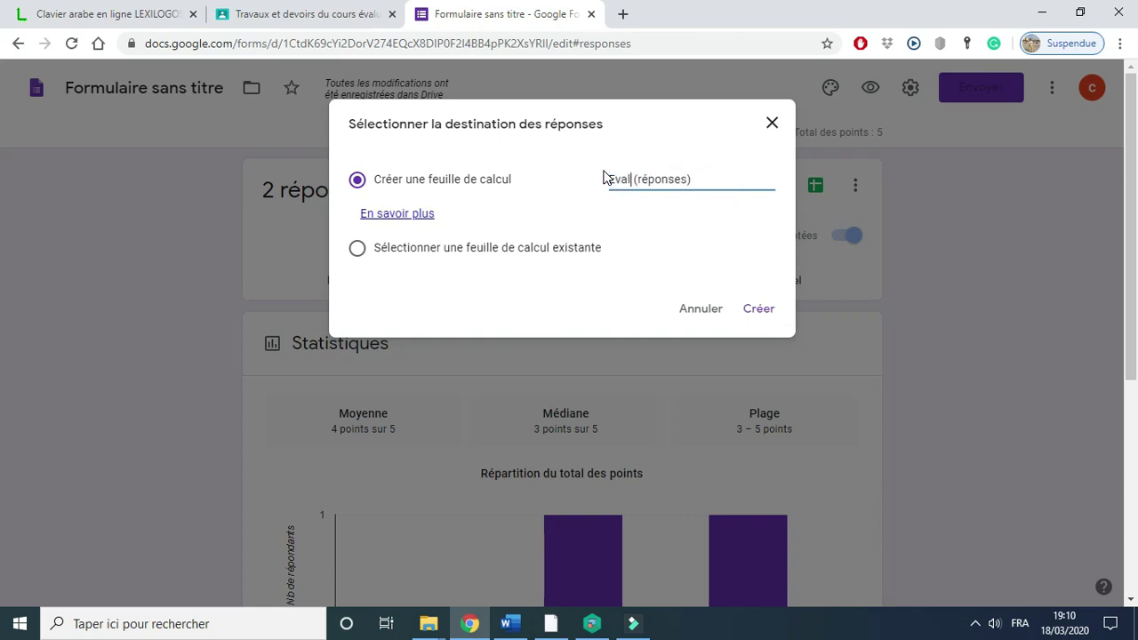
type("2020")
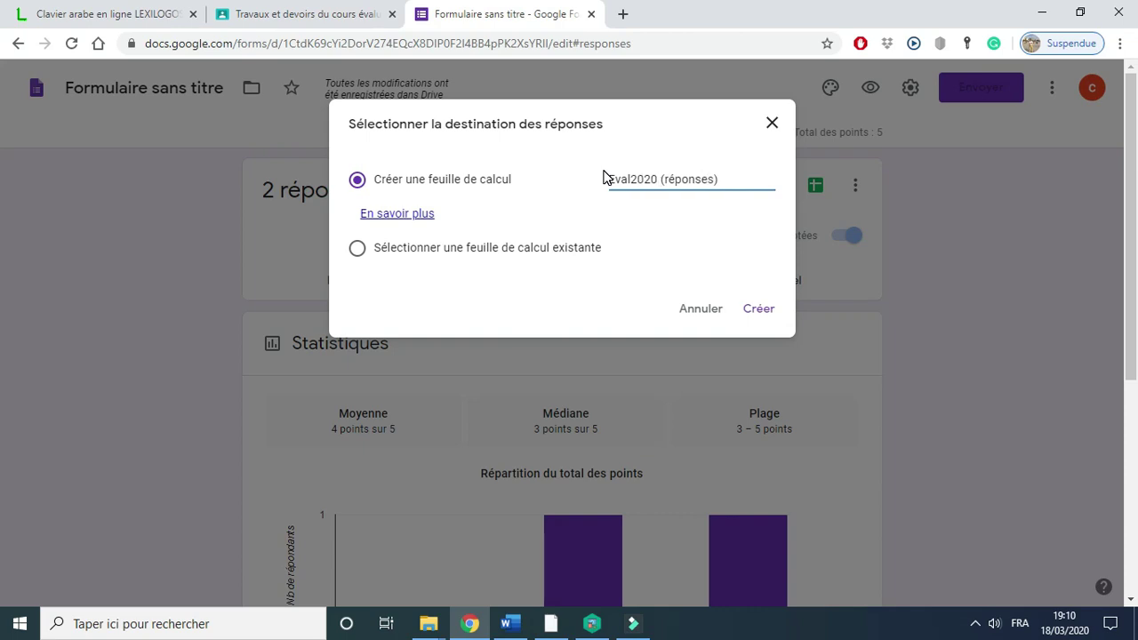
left_click(759, 309)
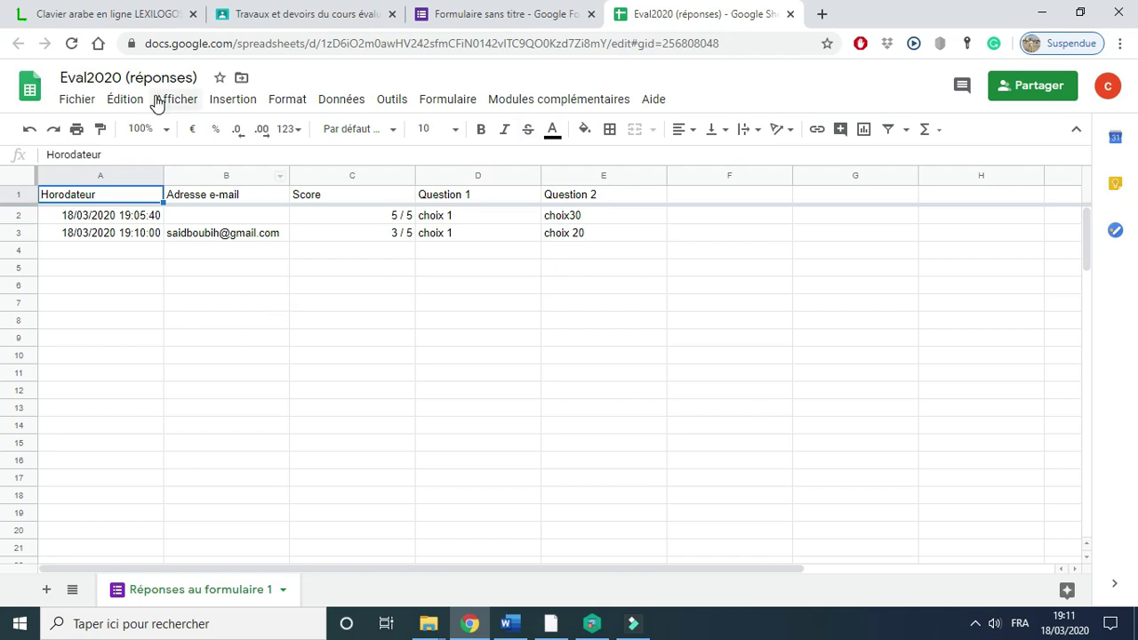
Step: Close the response spreadsheet and the form editor to return to the Classroom assignment
left_click(76, 102)
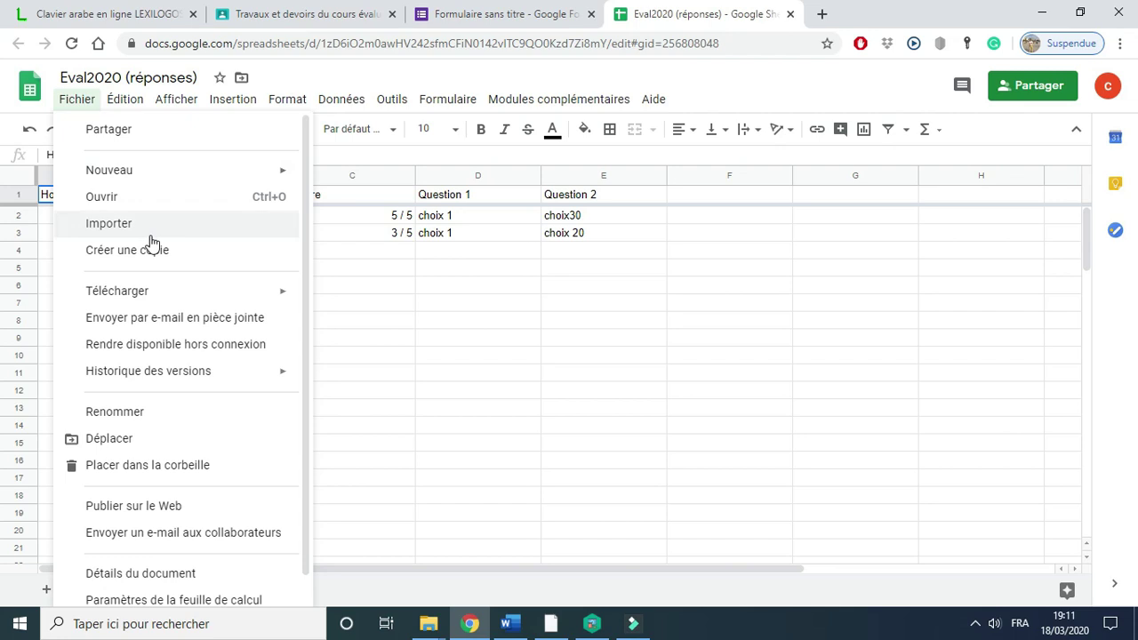
left_click(529, 269)
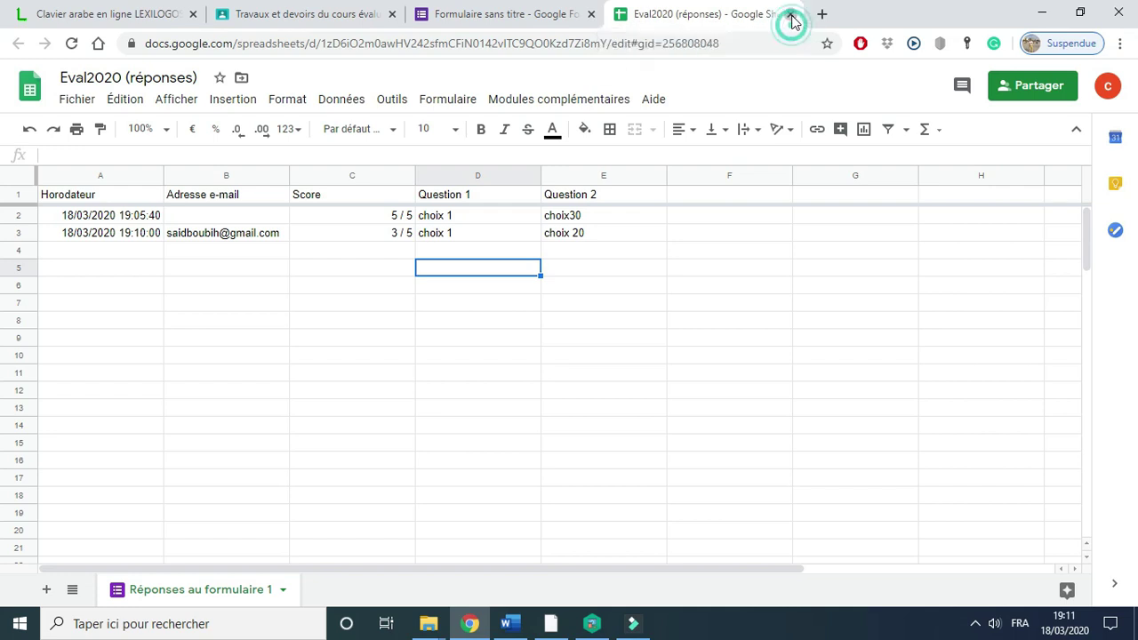
left_click(790, 15)
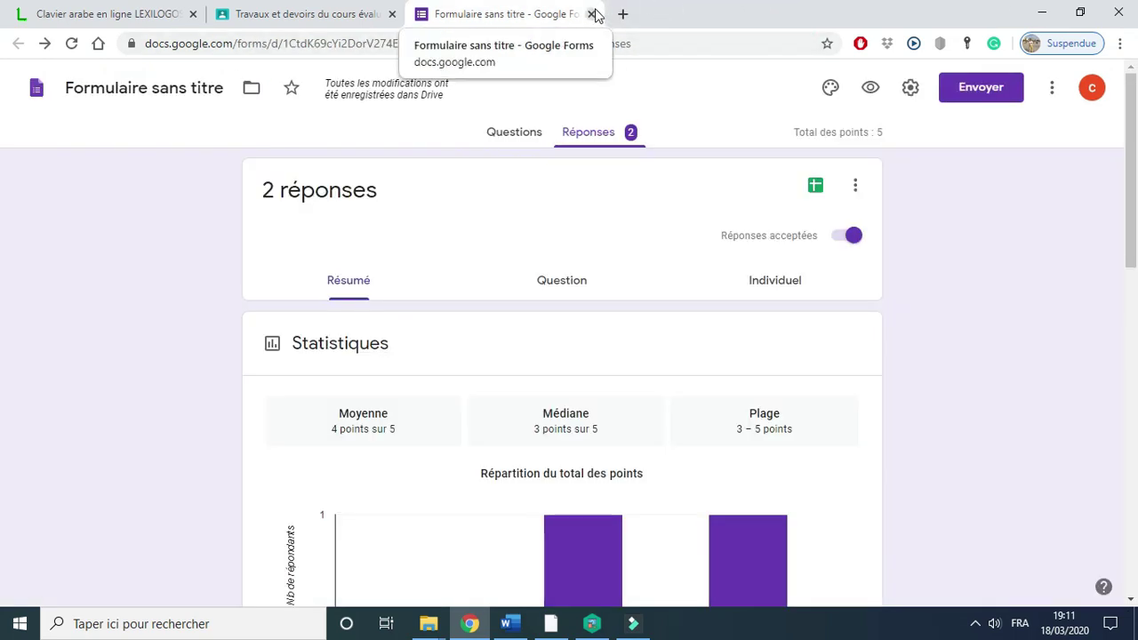
left_click(591, 15)
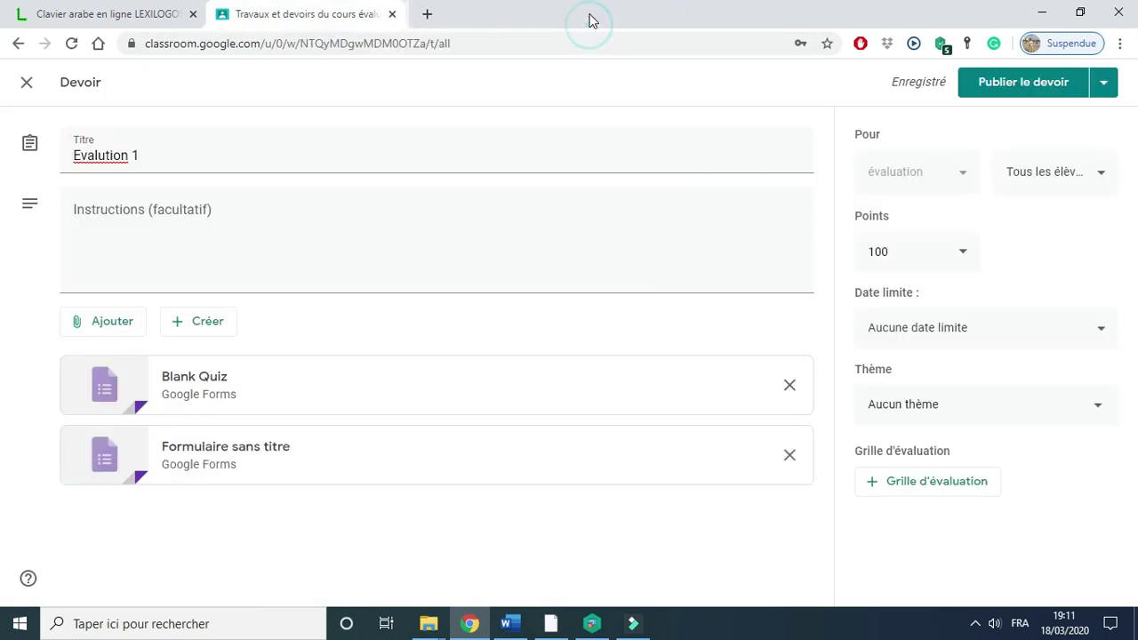
Step: Search Google for "gmail" in a new browser tab and open the Gmail inbox
left_click(422, 17)
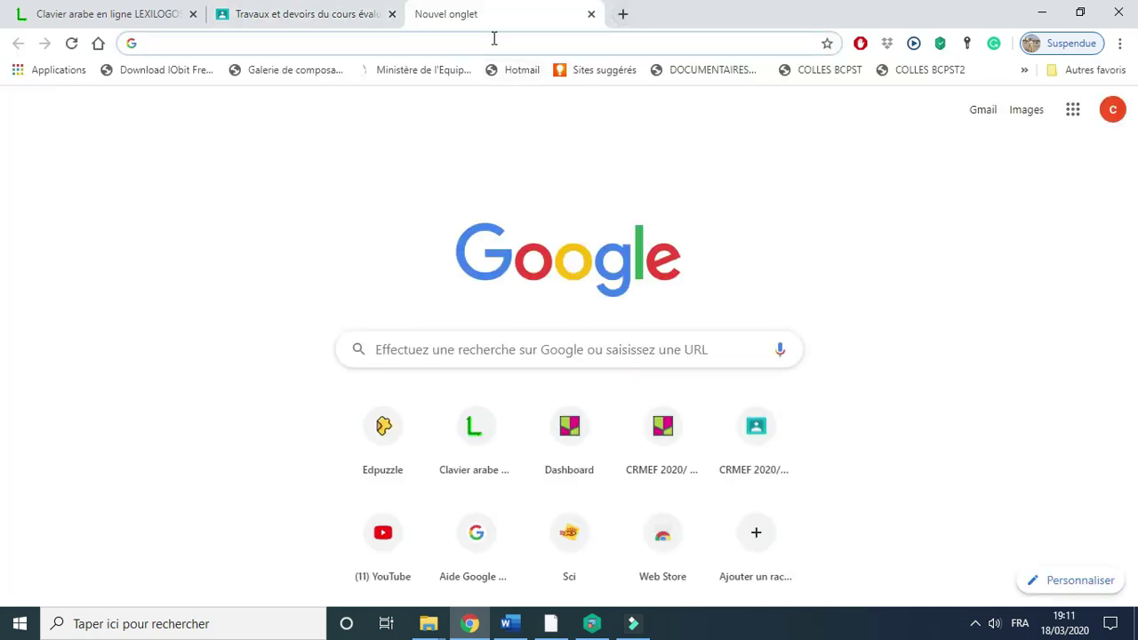
left_click(425, 350)
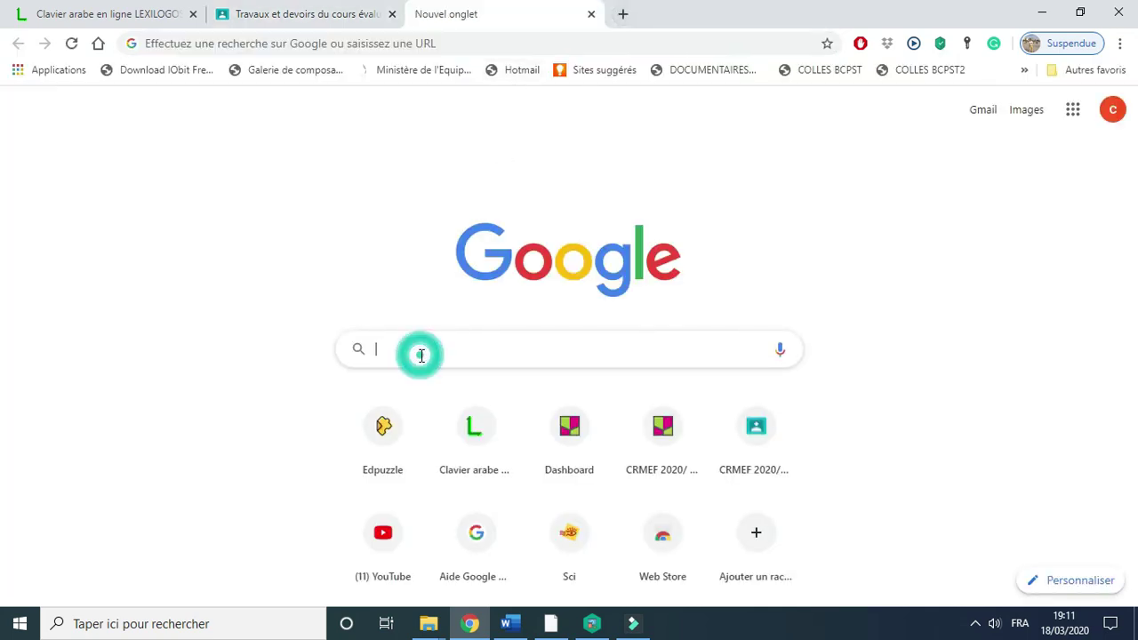
type("gmail")
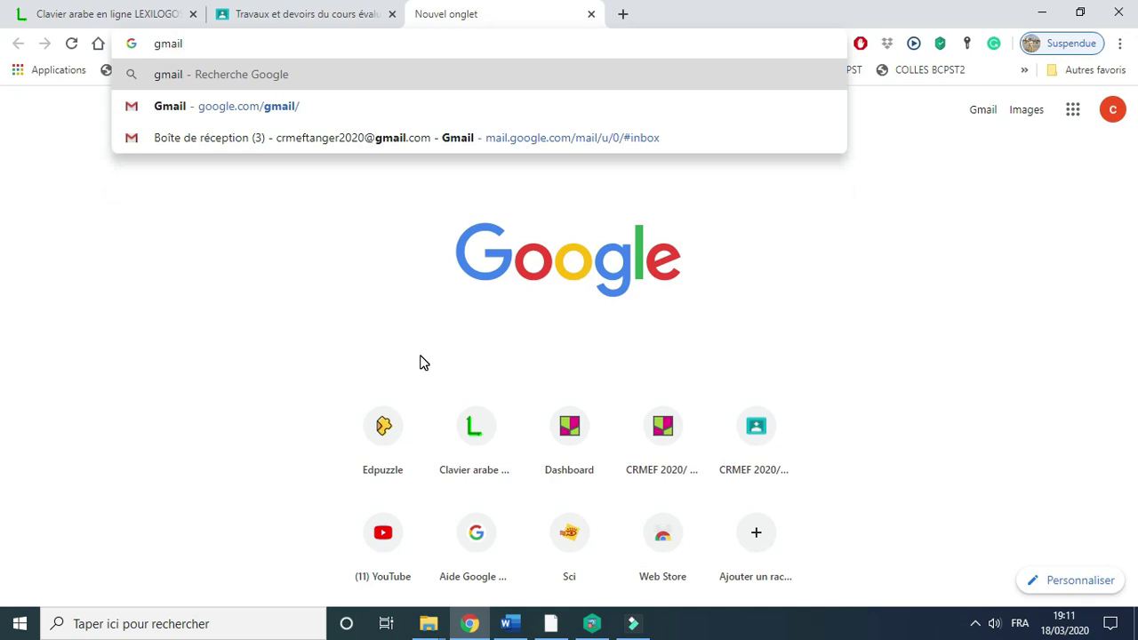
key("Return")
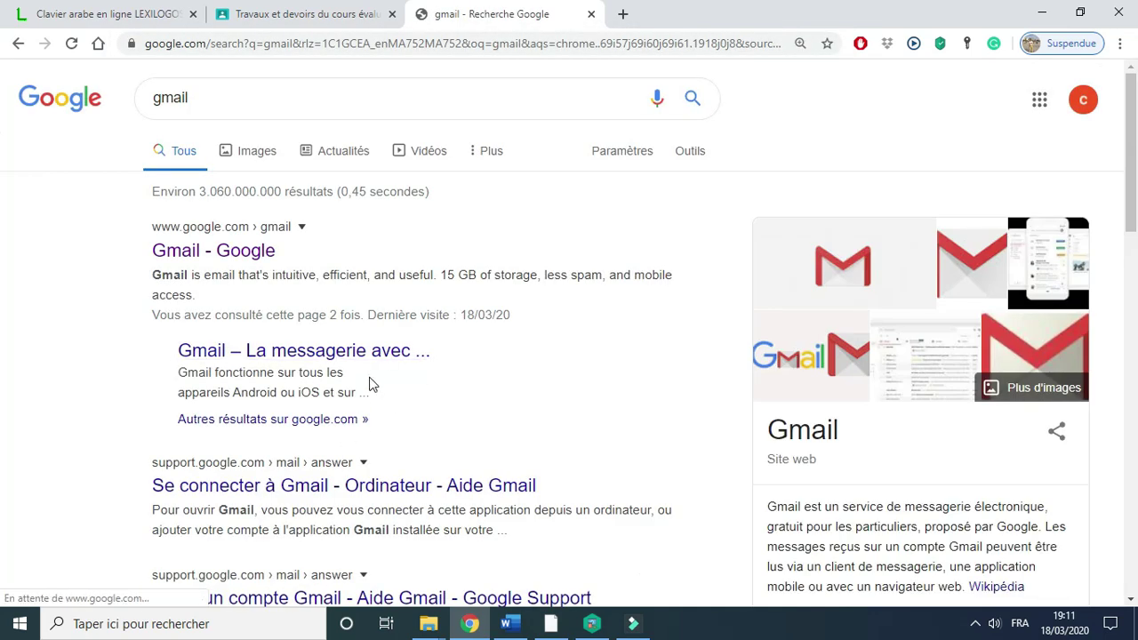
left_click(222, 258)
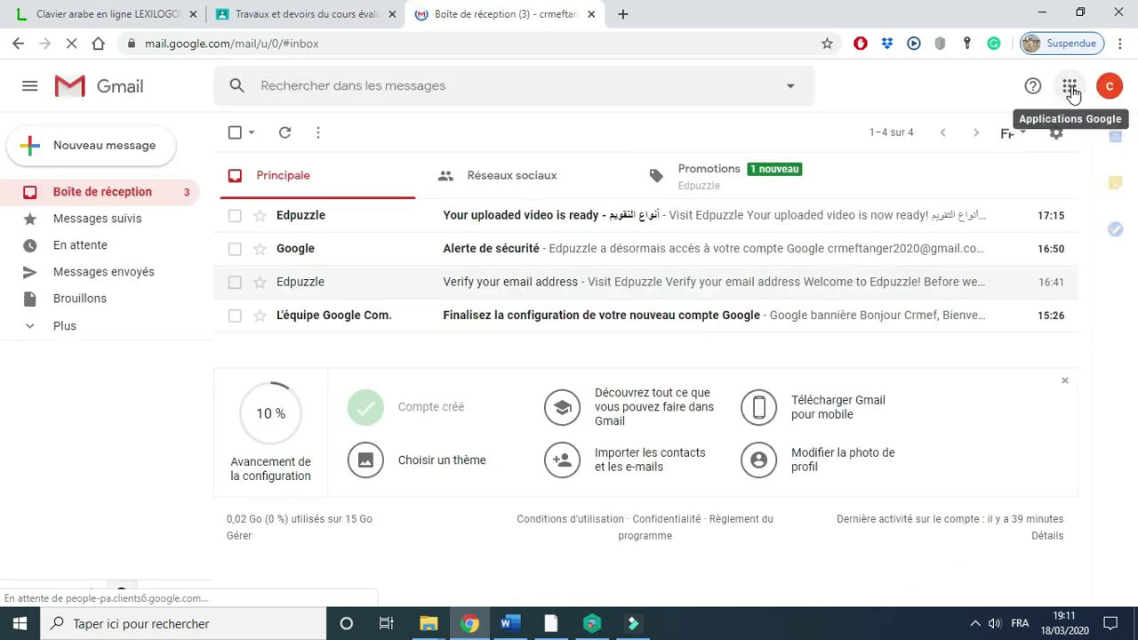
Step: Switch to Google Drive, view the scores in the "Eval2020 (réponses)" spreadsheet, and close it
left_click(1071, 91)
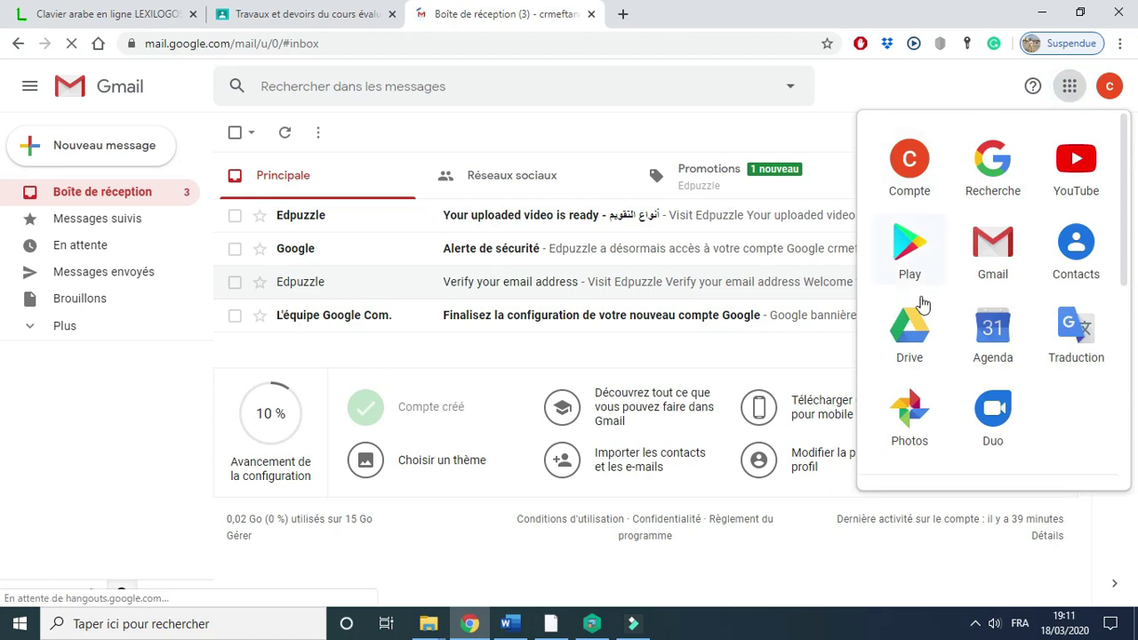
left_click(911, 330)
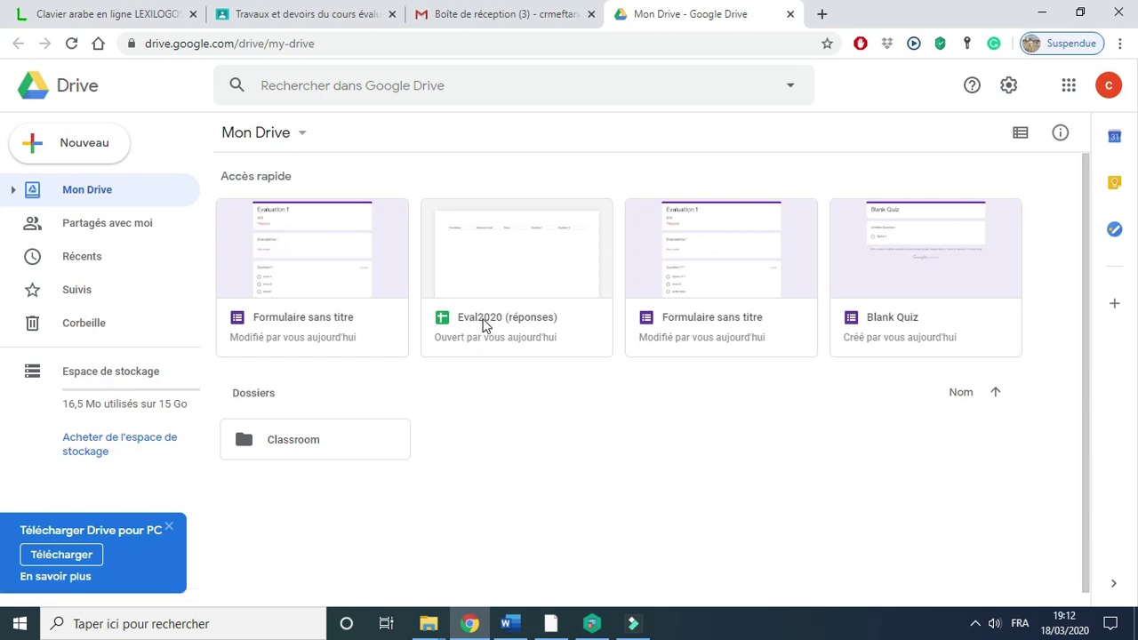
left_click(502, 257)
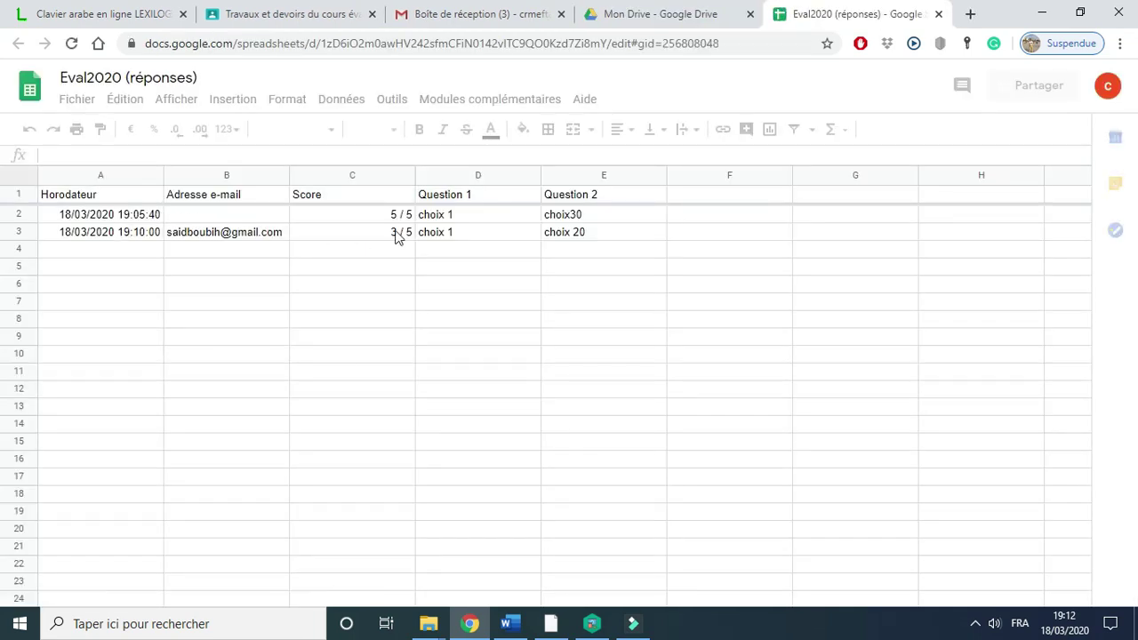
left_click(938, 15)
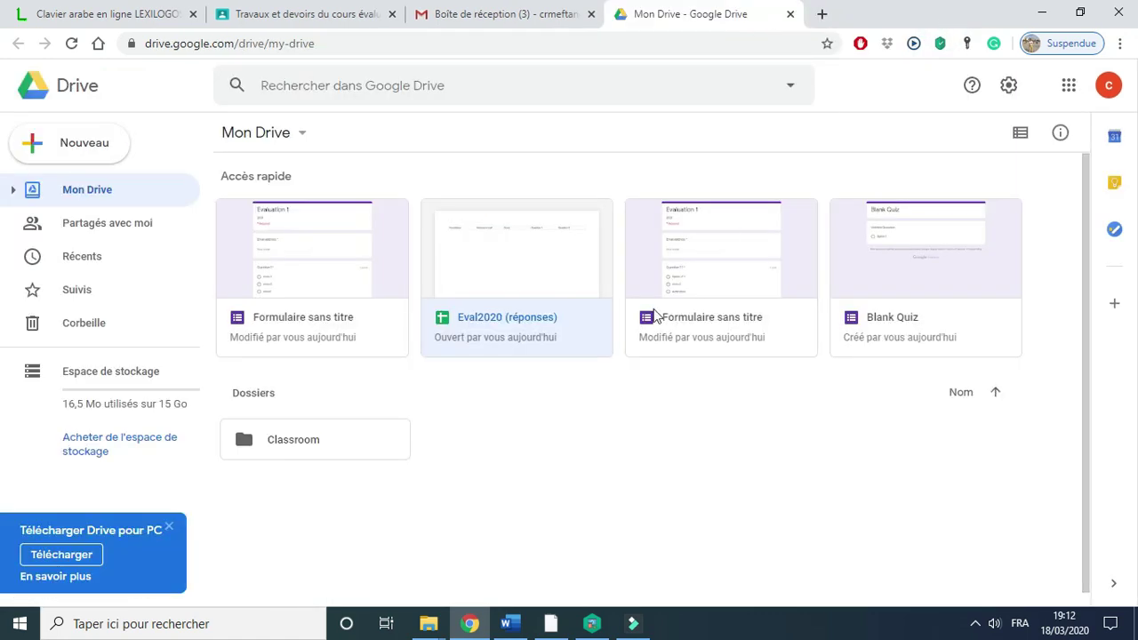
left_click(564, 445)
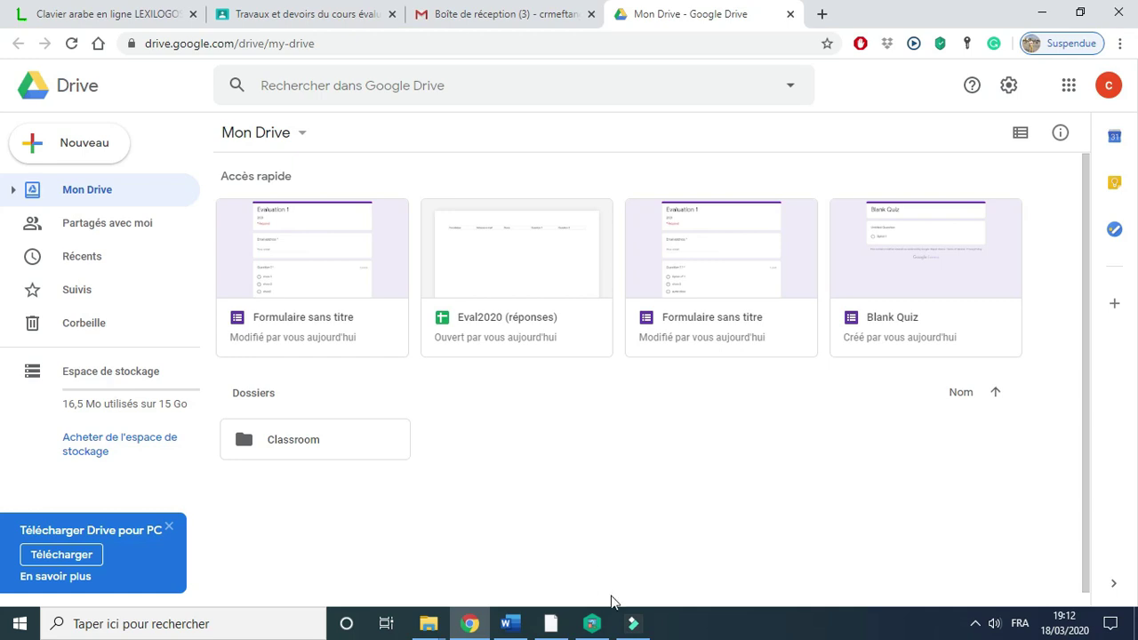
left_click(976, 624)
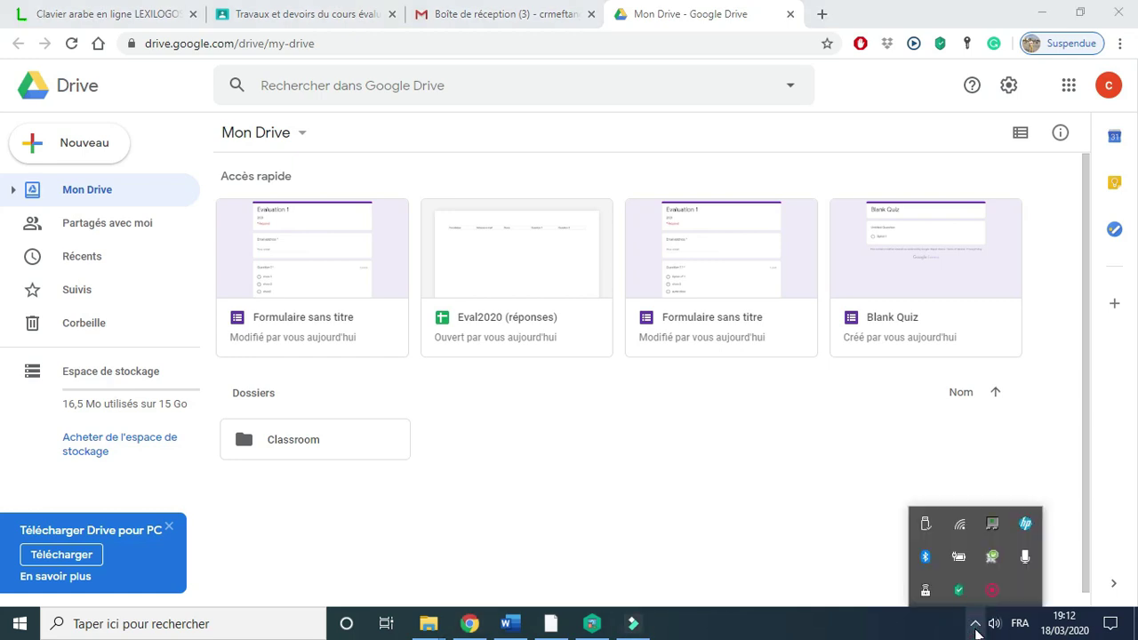
right_click(990, 592)
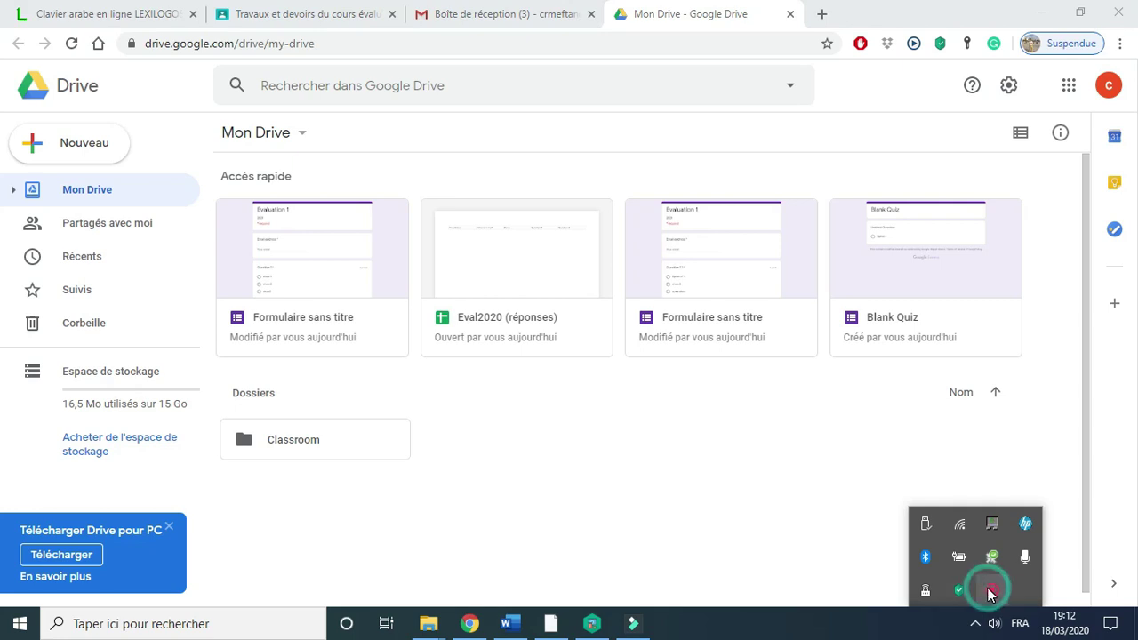
right_click(991, 586)
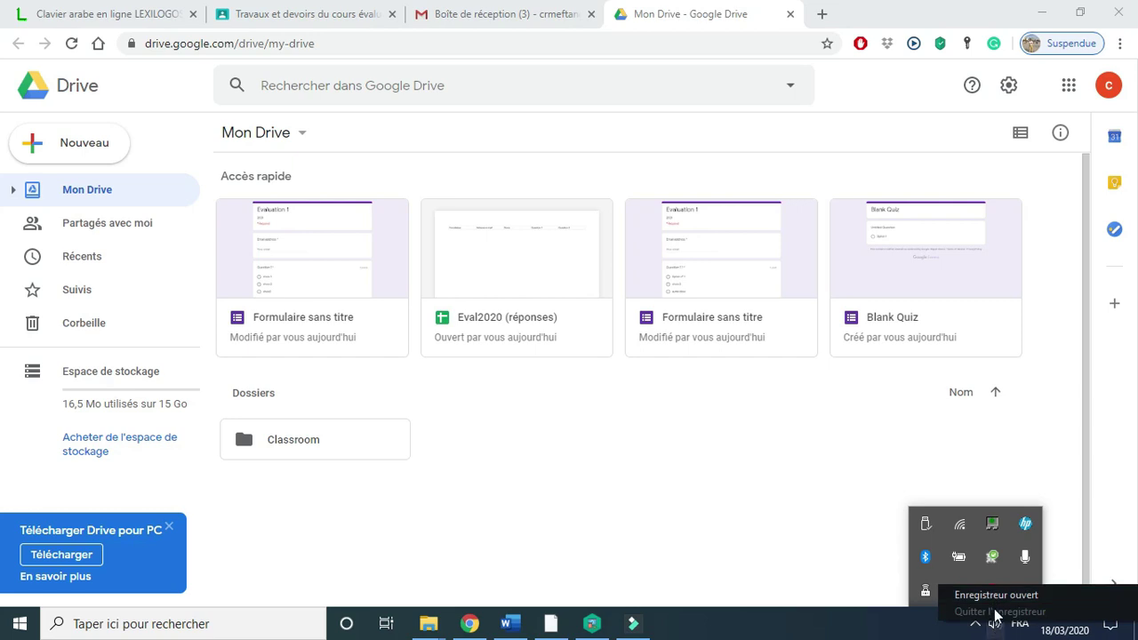